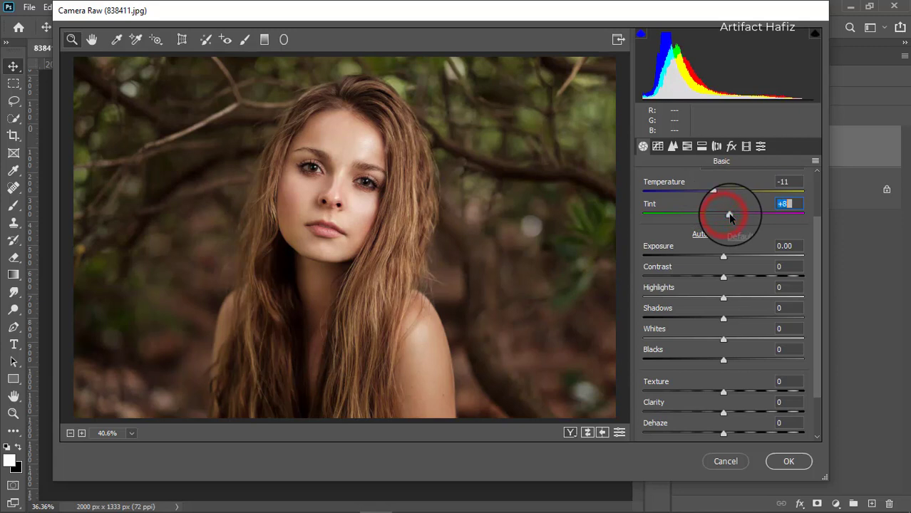
Set the basic adjustments to Highlights -13, Shadows +15, Whites +25, Blacks -27, Clarity +8 and Vibrance +6.
scroll(713, 276, "down", 1)
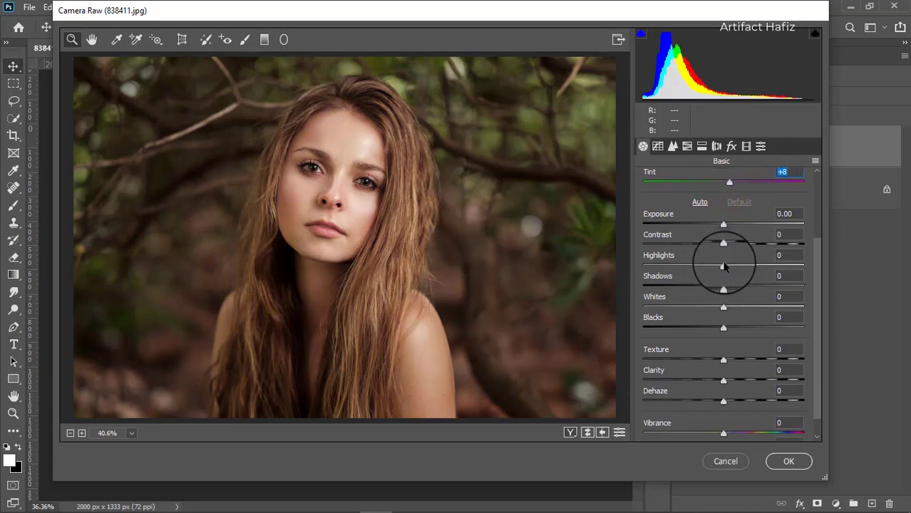
left_click_drag(723, 265, 714, 268)
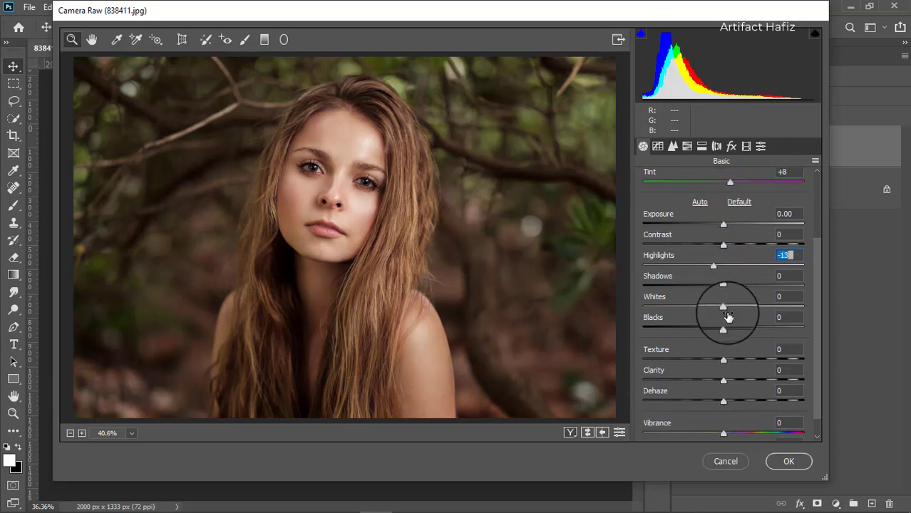
left_click_drag(722, 307, 742, 309)
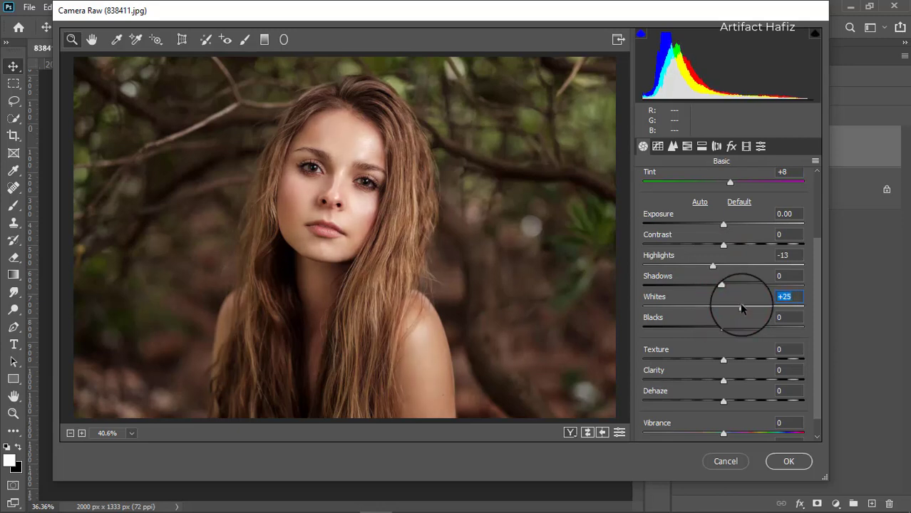
scroll(738, 303, "down", 1)
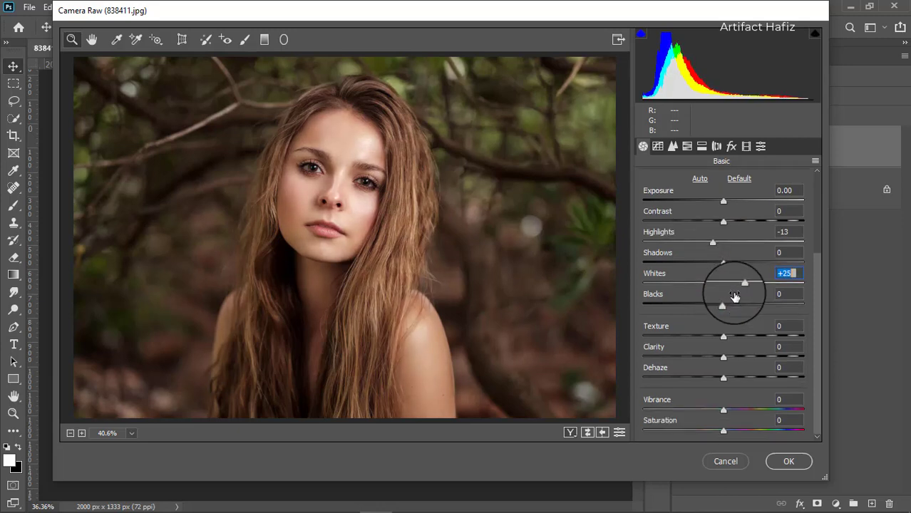
left_click_drag(723, 304, 703, 305)
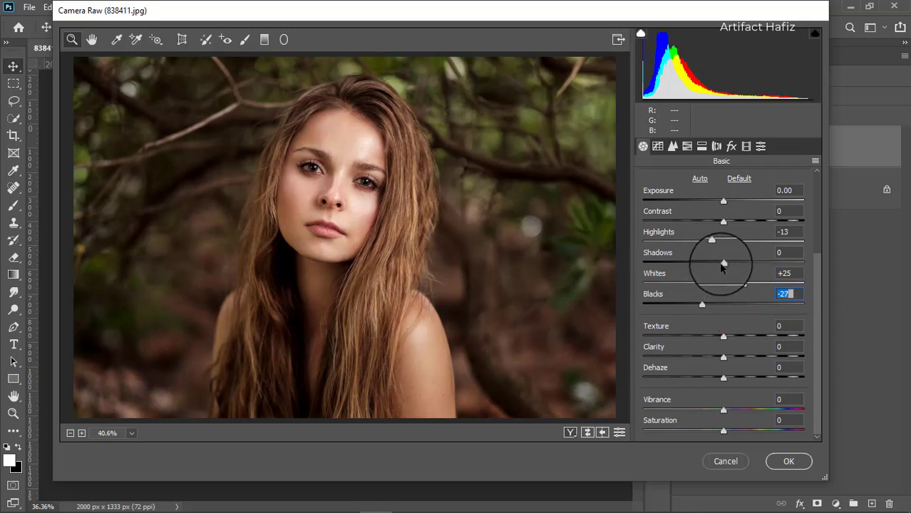
left_click_drag(723, 263, 734, 264)
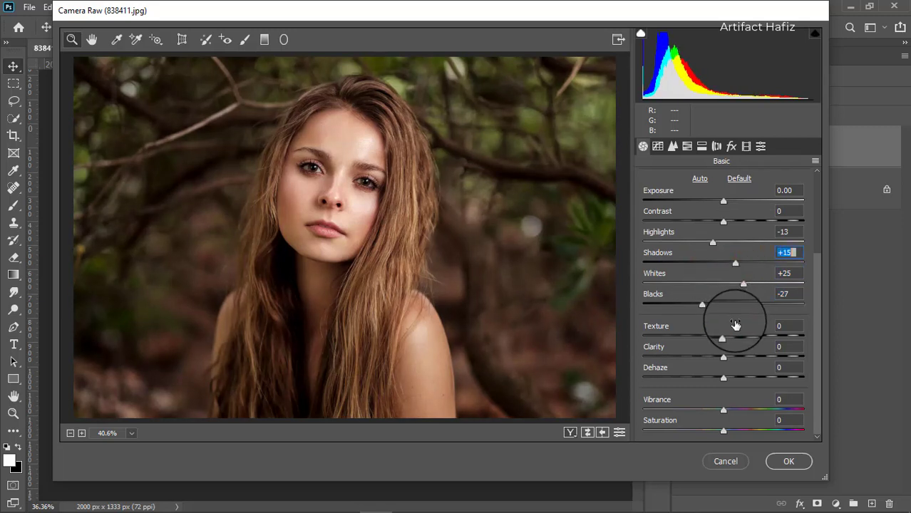
left_click_drag(724, 359, 729, 357)
mouse_move(724, 412)
left_mouse_down()
mouse_move(736, 410)
mouse_move(728, 411)
left_mouse_up()
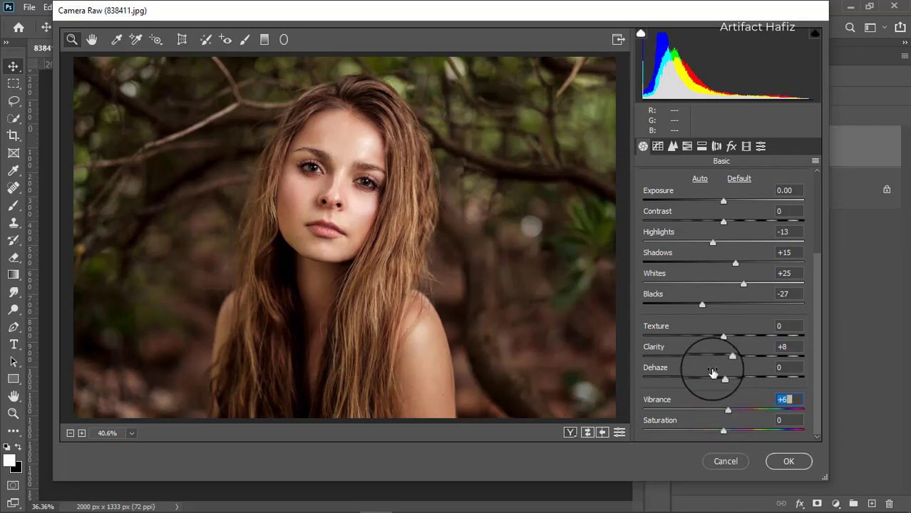
Set the HSL saturation to Reds +15, Oranges -24, Yellows -53, Greens -48, Aquas +73 and Blues +100.
left_click(687, 147)
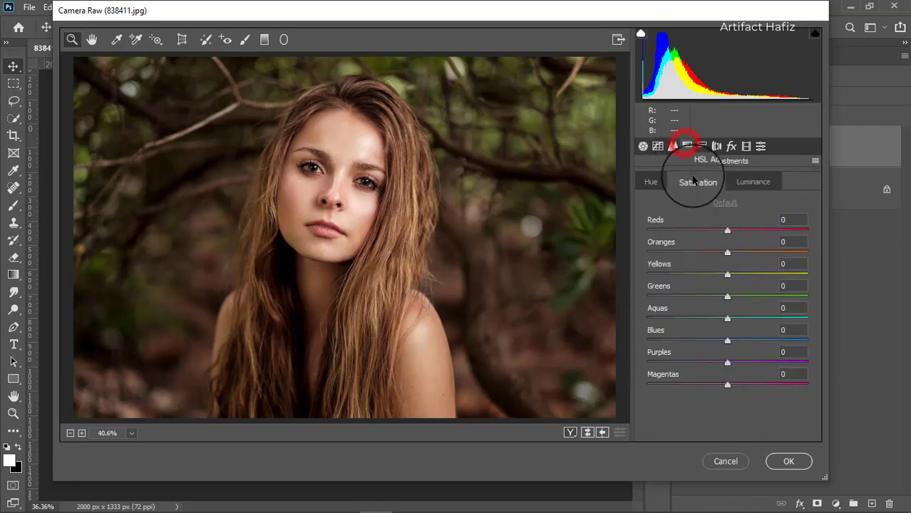
left_click(697, 181)
left_click_drag(727, 254, 687, 283)
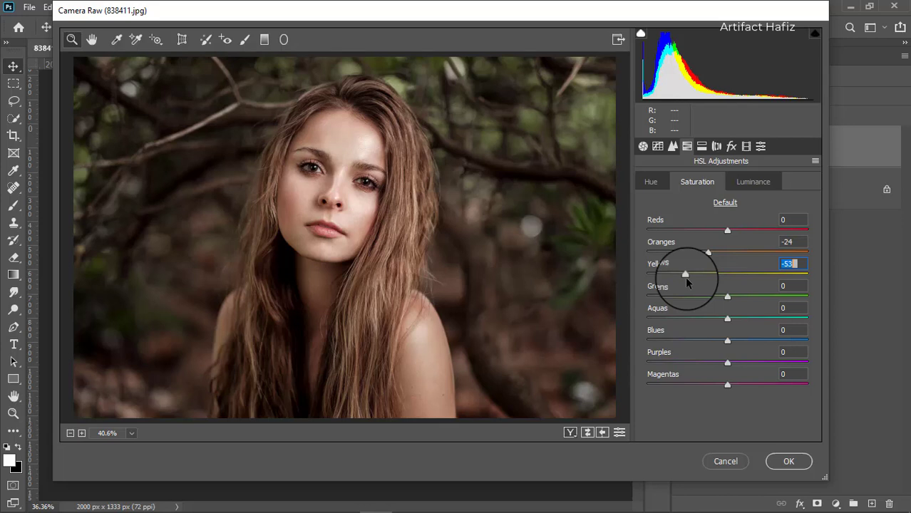
left_click_drag(727, 297, 785, 319)
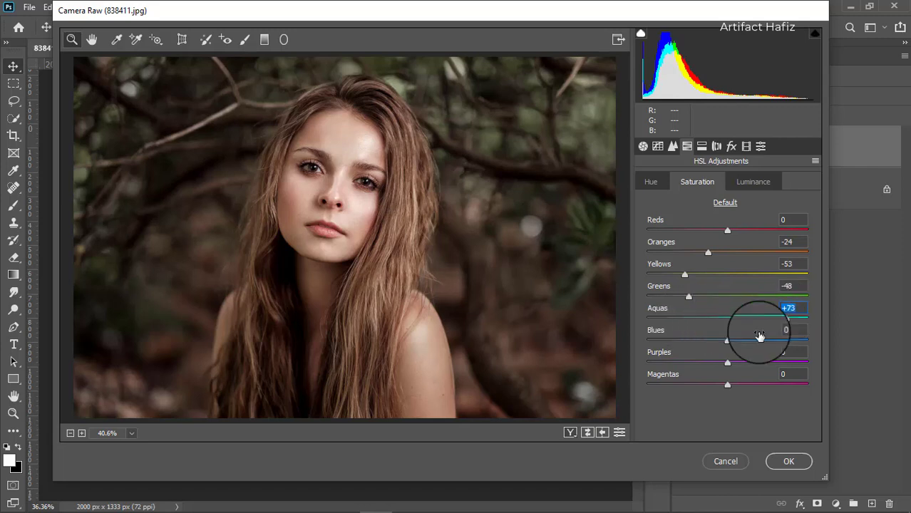
left_click_drag(728, 341, 806, 321)
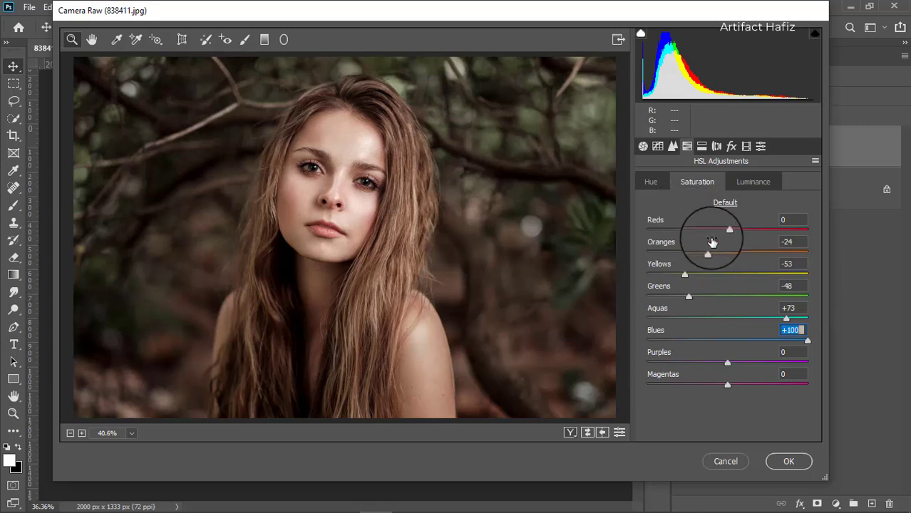
left_click_drag(728, 232, 739, 230)
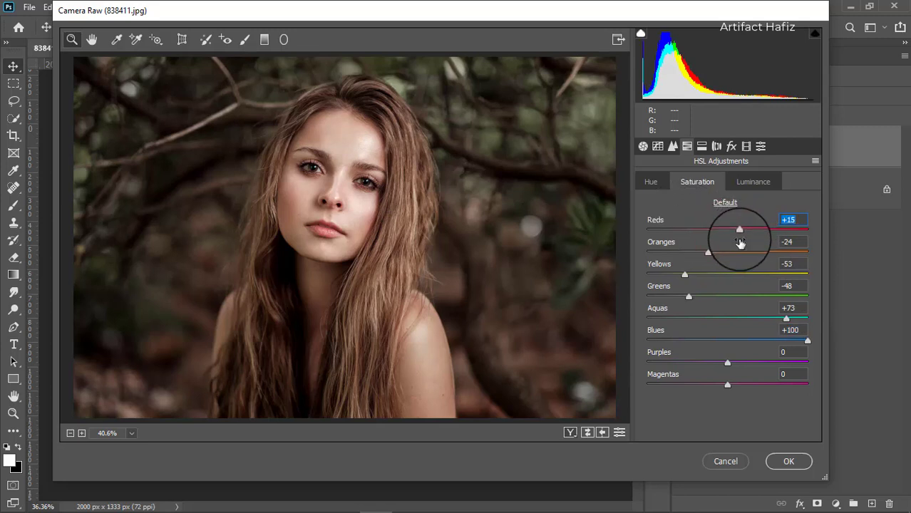
Darken the foliage colours by setting the HSL luminance to Yellows -27 and Greens -26.
left_click(754, 181)
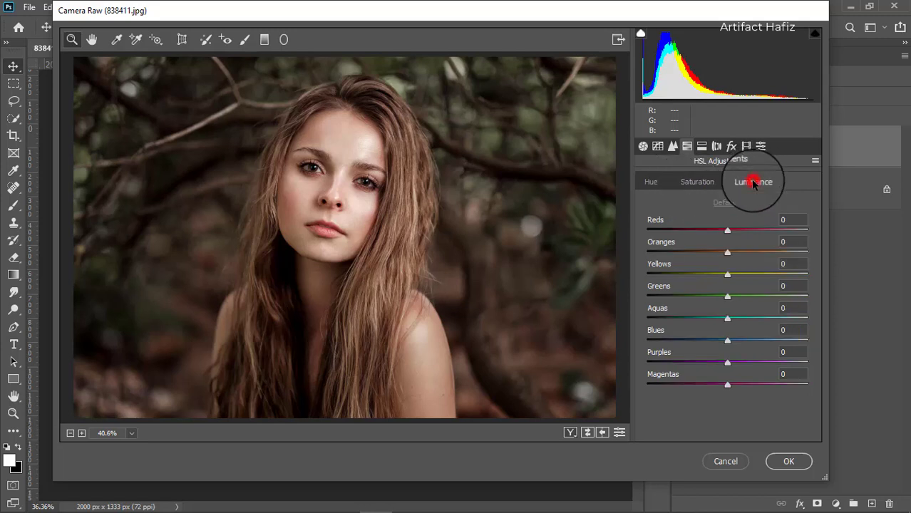
left_click_drag(728, 294, 689, 303)
left_click_drag(727, 274, 706, 296)
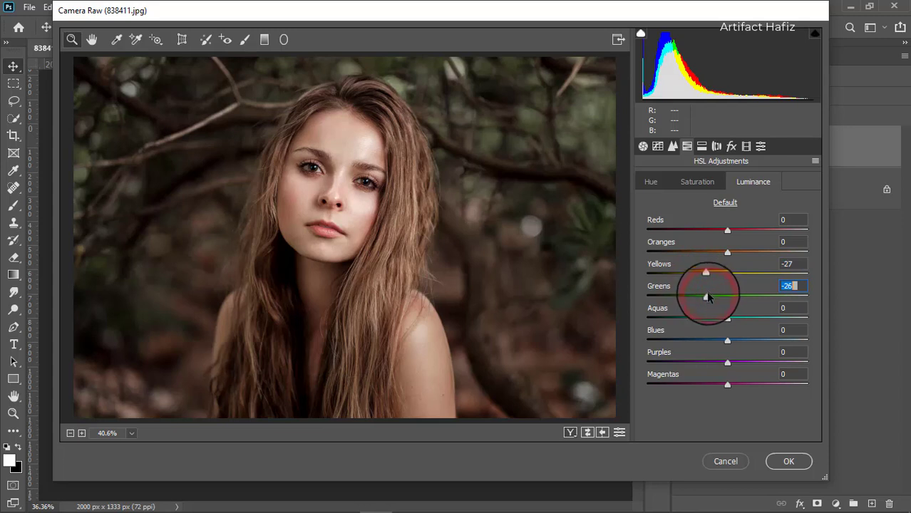
left_click(727, 230)
Shift the HSL hues to Yellows +63, Greens +14, Aquas +65 and Blues -33.
left_click(649, 182)
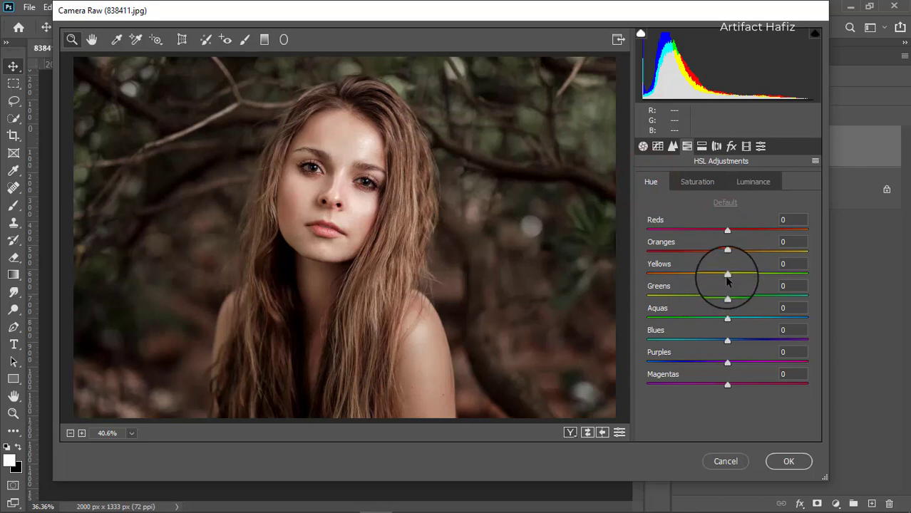
left_click_drag(727, 274, 780, 271)
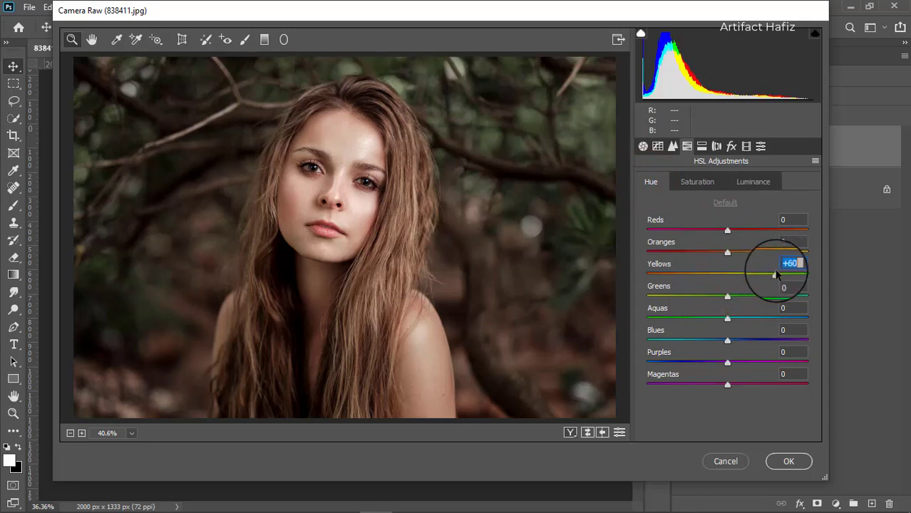
left_click_drag(727, 295, 779, 319)
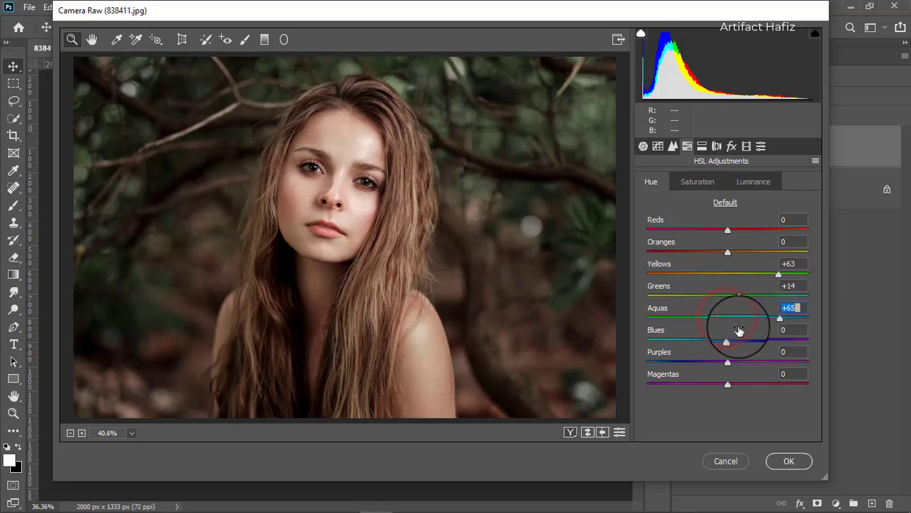
left_click_drag(727, 341, 702, 342)
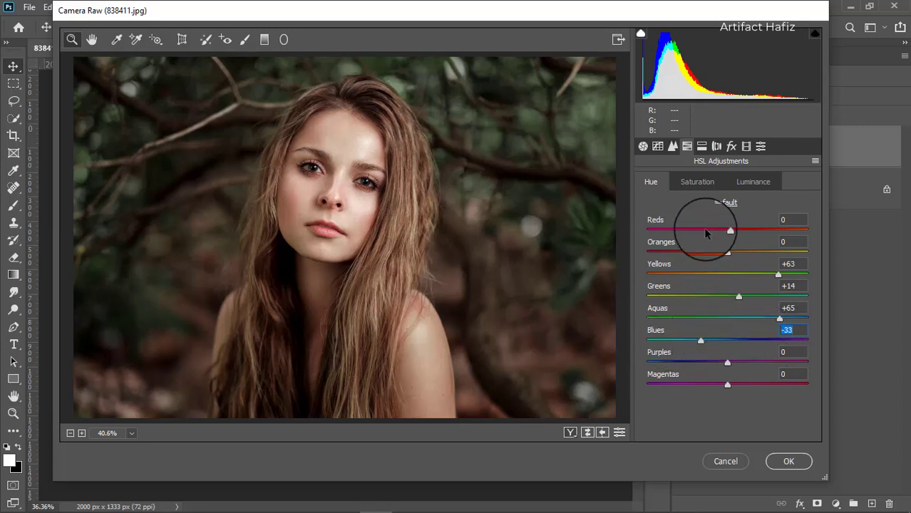
Set the sharpening amount to 7 and the luminance noise reduction to 5.
left_click(674, 148)
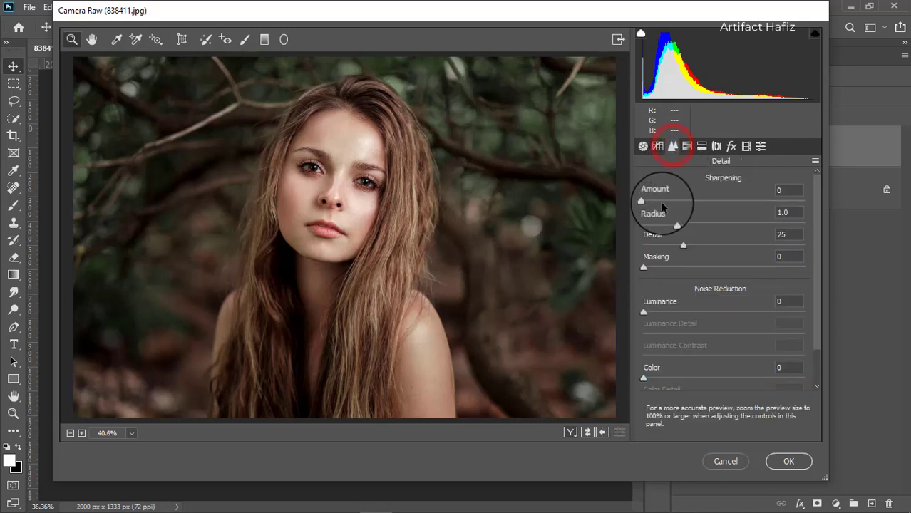
mouse_move(645, 201)
left_mouse_down()
mouse_move(659, 203)
mouse_move(643, 203)
mouse_move(650, 205)
left_mouse_up()
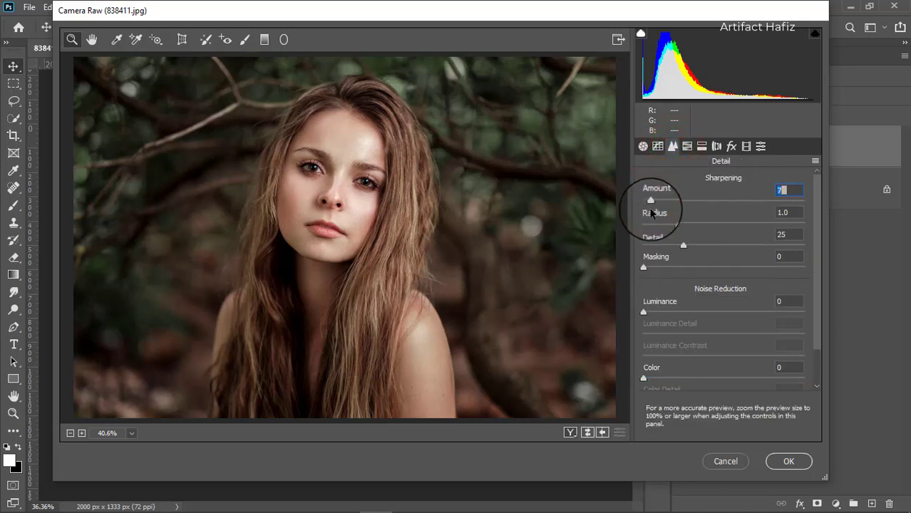
left_click_drag(643, 317, 651, 319)
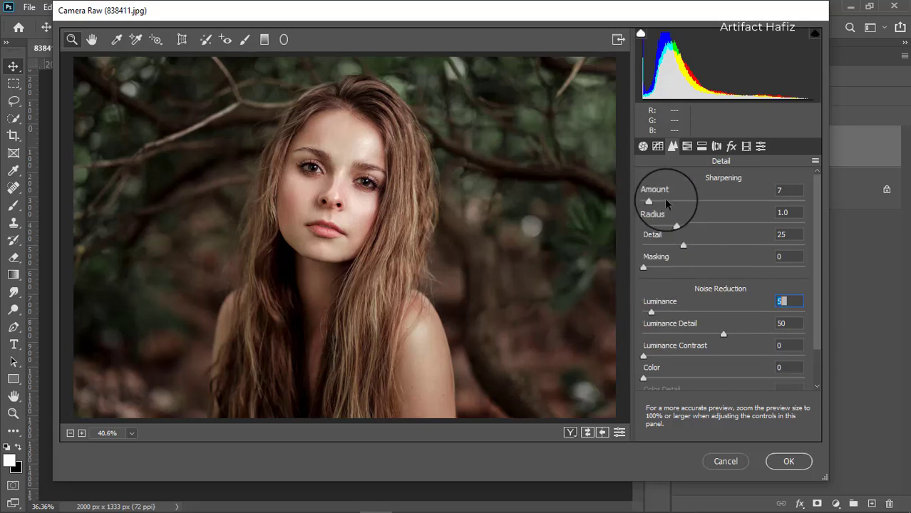
Split-tone the photo with highlights at hue 42, saturation 6 and shadows at hue 224, saturation 17.
left_click(702, 147)
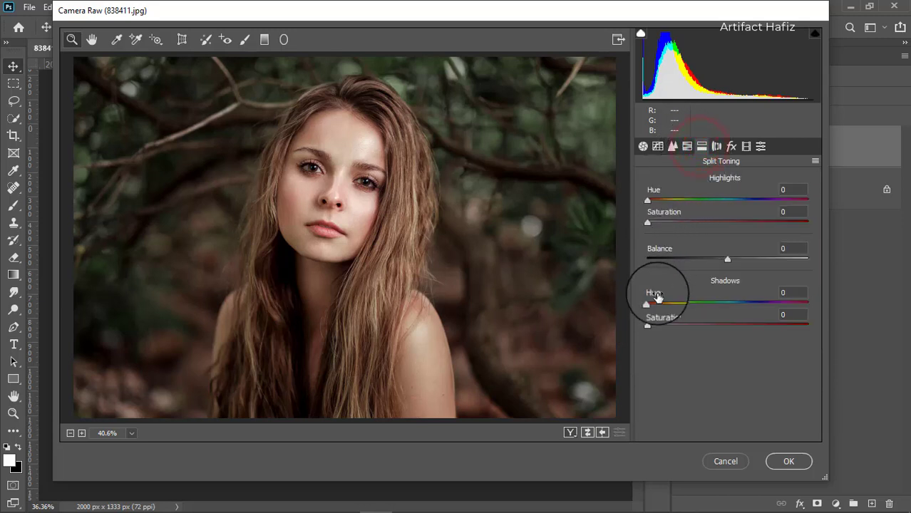
left_click_drag(647, 222, 702, 223)
left_click_drag(648, 200, 654, 229)
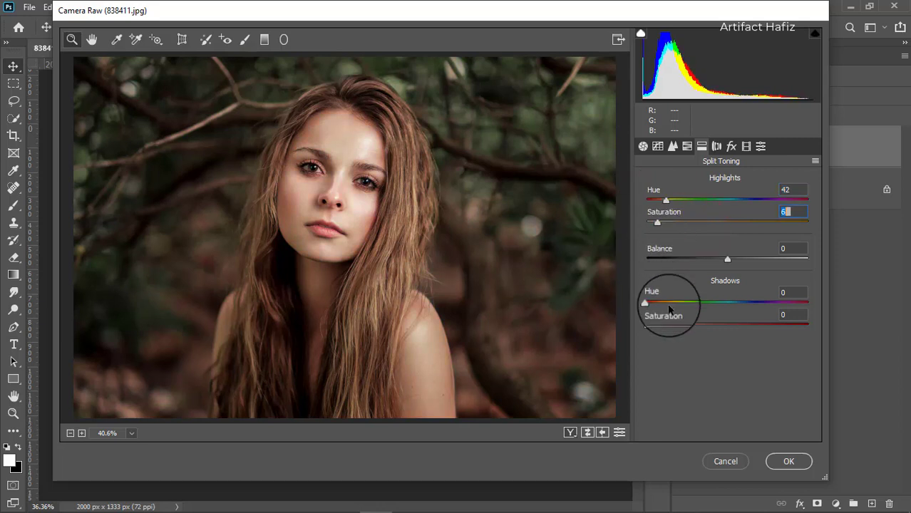
left_click_drag(647, 326, 699, 326)
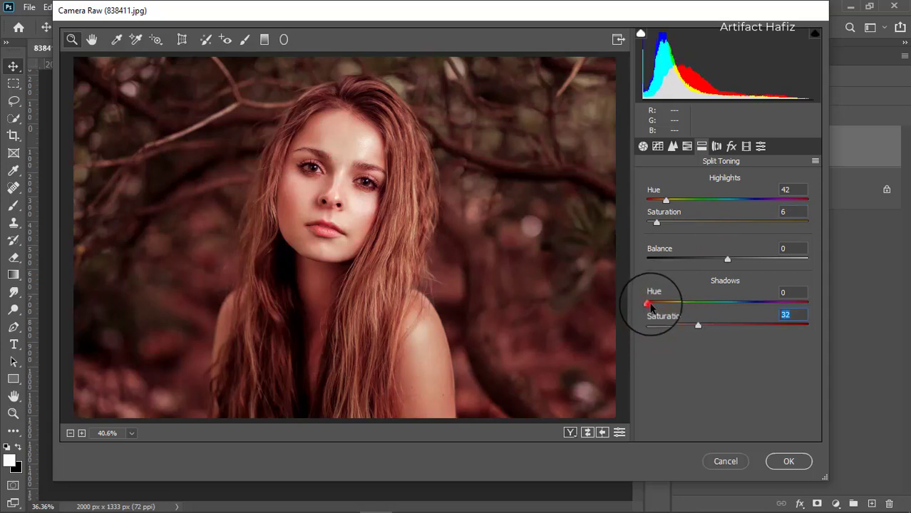
left_click_drag(648, 303, 749, 308)
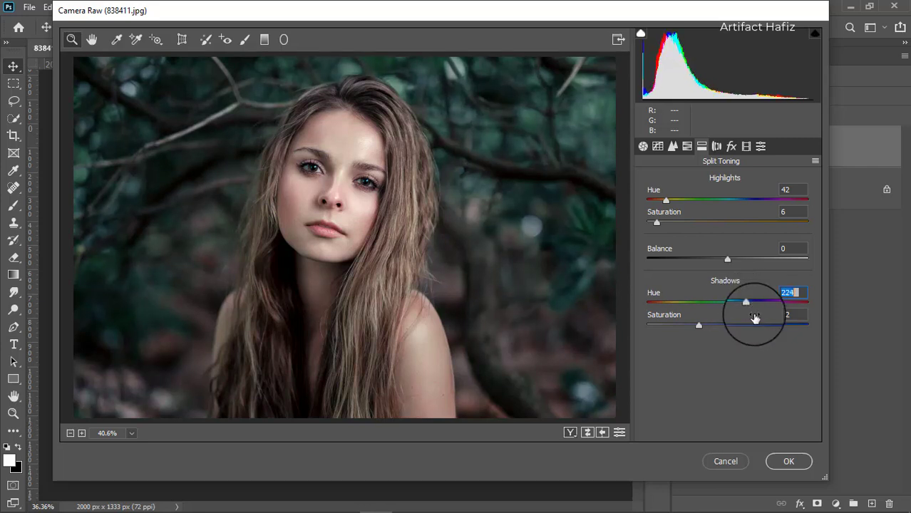
left_click_drag(699, 325, 678, 335)
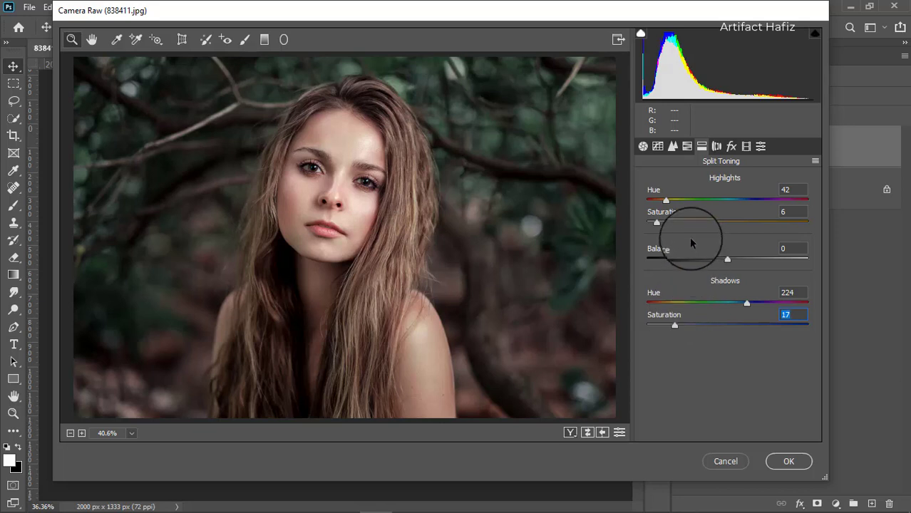
Adjust the RGB point curve by raising the black point to output 8 and adding a point at input 53, output 51.
left_click(658, 146)
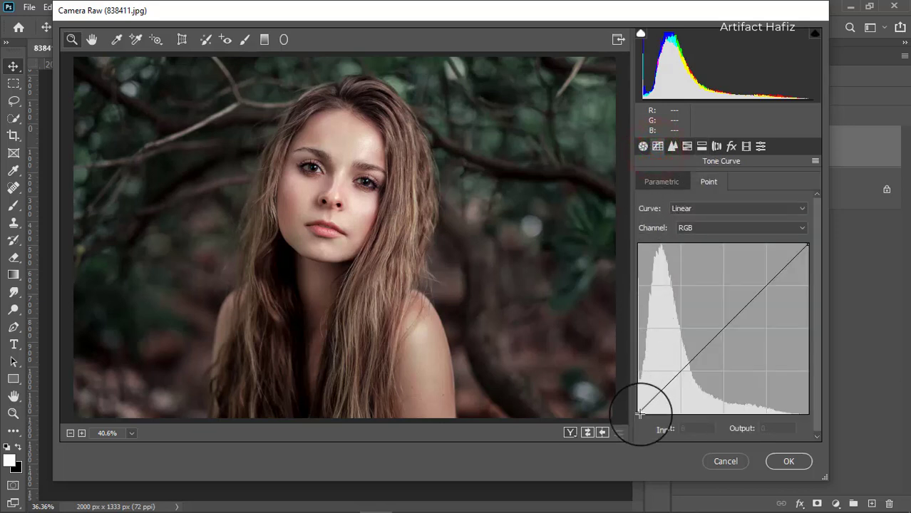
left_click_drag(640, 413, 634, 406)
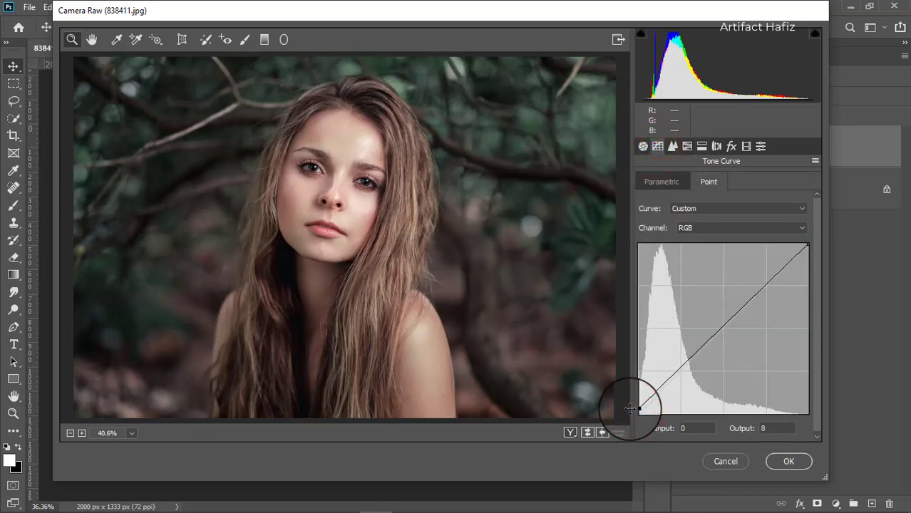
left_click_drag(670, 376, 673, 380)
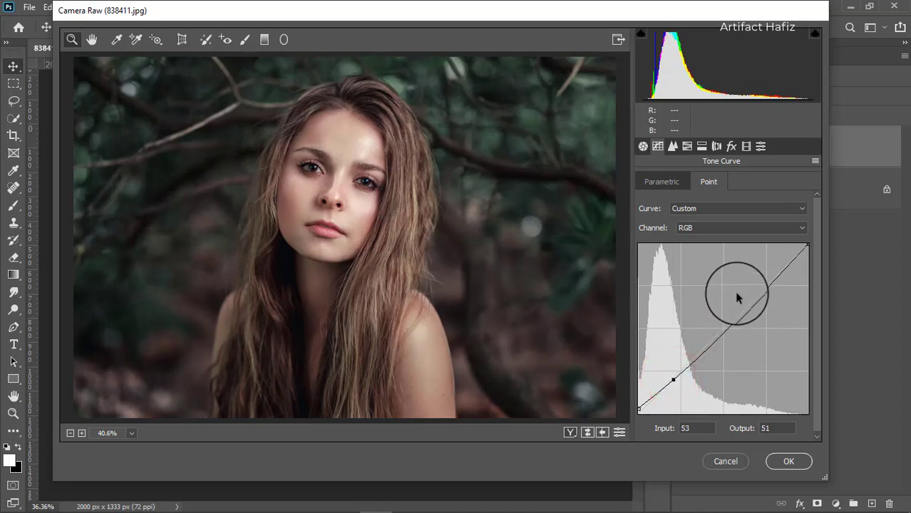
Calibrate the primary hues to Red +11, Green -8 and Blue -5, and apply the Camera Raw filter.
left_click(746, 147)
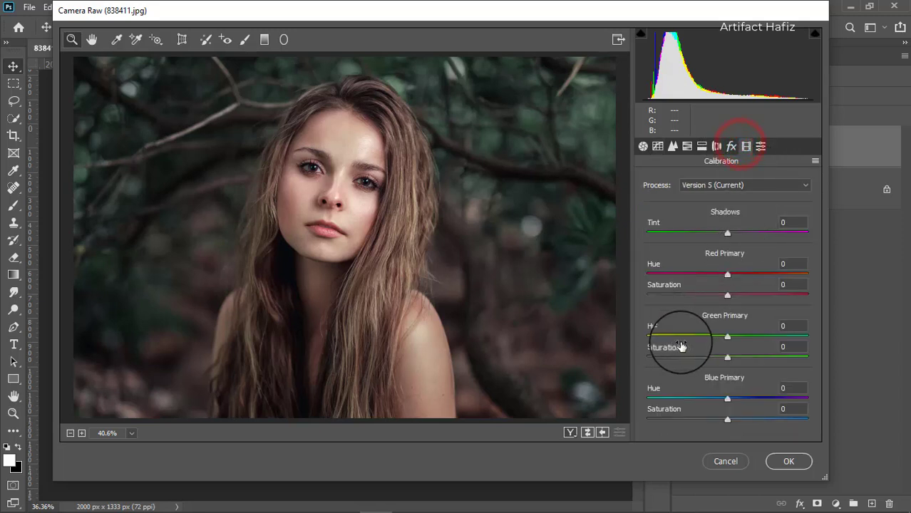
mouse_move(727, 273)
left_mouse_down()
mouse_move(708, 278)
mouse_move(763, 283)
mouse_move(714, 280)
mouse_move(736, 286)
left_mouse_up()
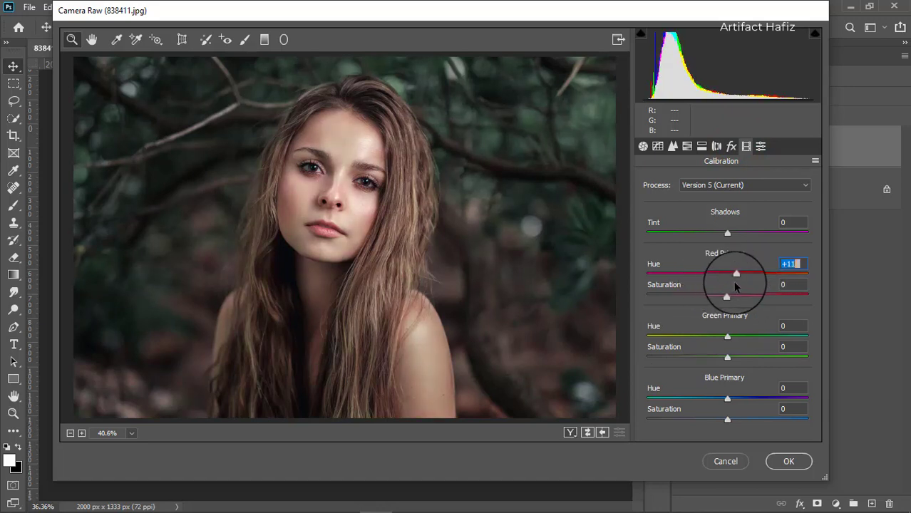
mouse_move(727, 336)
left_mouse_down()
mouse_move(736, 334)
mouse_move(705, 342)
mouse_move(724, 349)
left_mouse_up()
mouse_move(727, 398)
left_mouse_down()
mouse_move(698, 401)
mouse_move(748, 397)
mouse_move(713, 400)
mouse_move(723, 398)
left_mouse_up()
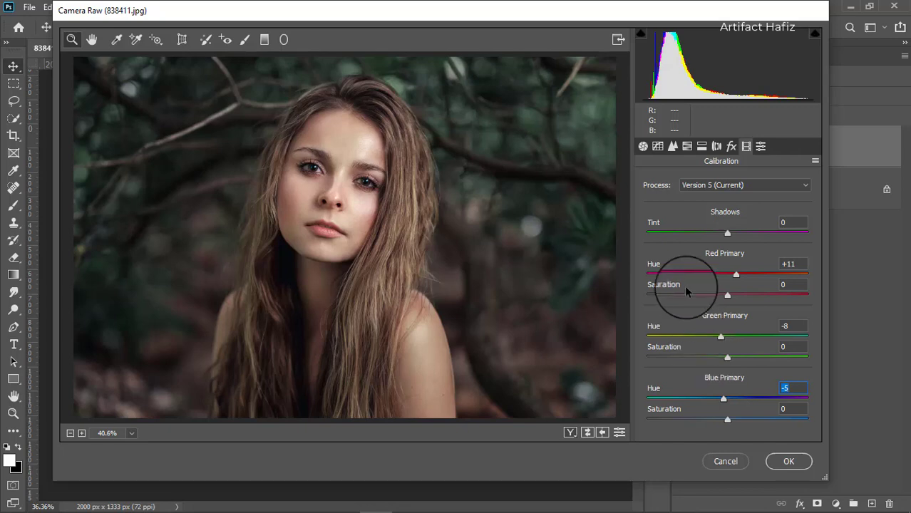
left_click(782, 462)
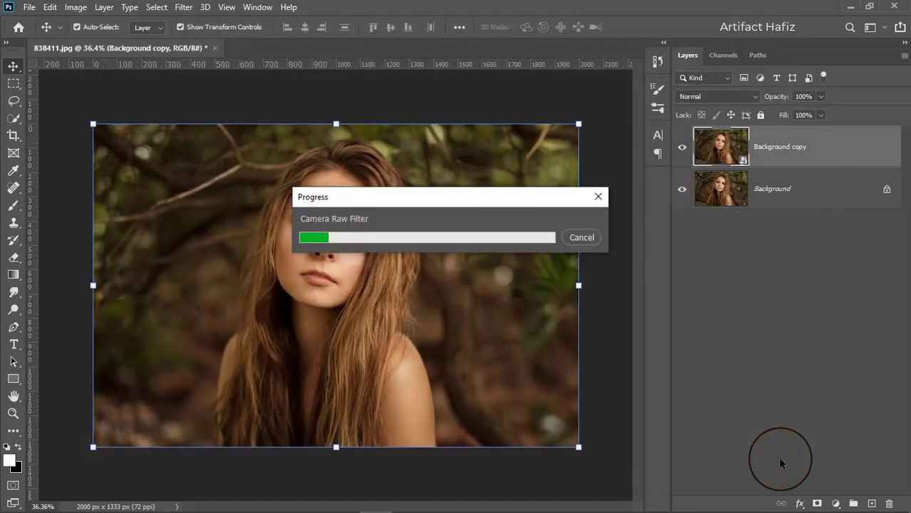
Hide and show the Background copy layer to compare the graded portrait with the original, keeping that layer selected.
left_click(682, 148)
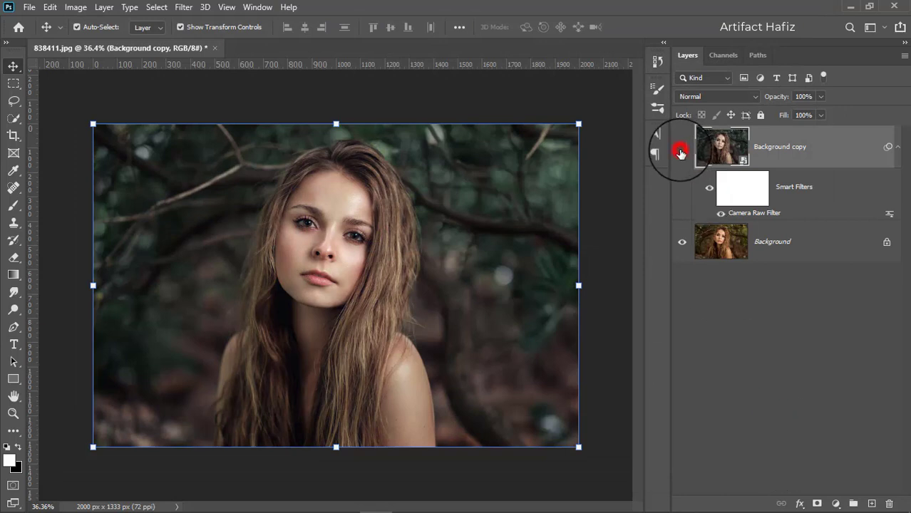
left_click(682, 148)
left_click(815, 145)
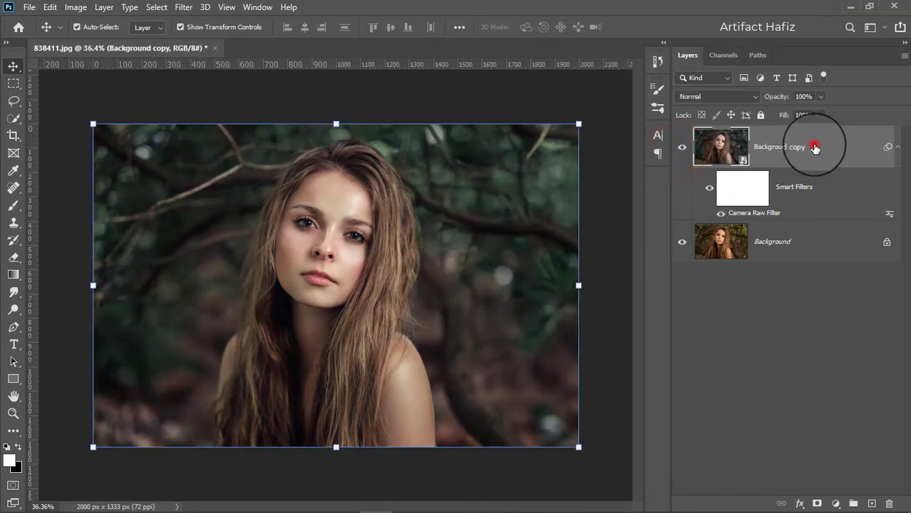
Add a Color Balance adjustment layer with midtones at Cyan–Red -6, Magenta–Green +3 and Yellow–Blue +2.
left_click(836, 504)
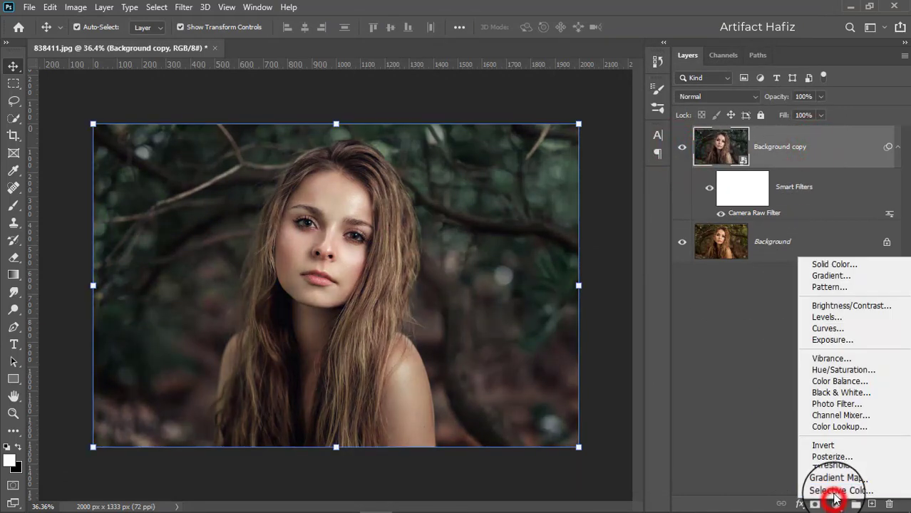
left_click(834, 382)
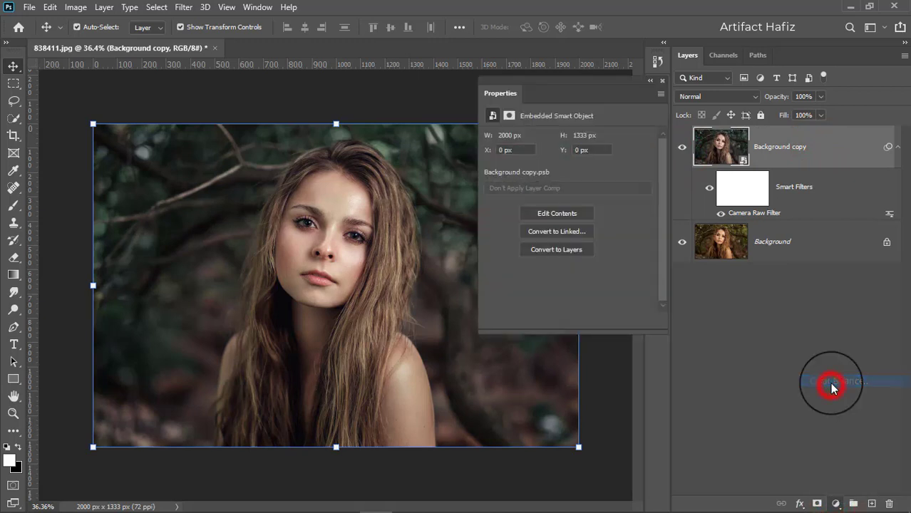
left_click_drag(551, 169, 545, 171)
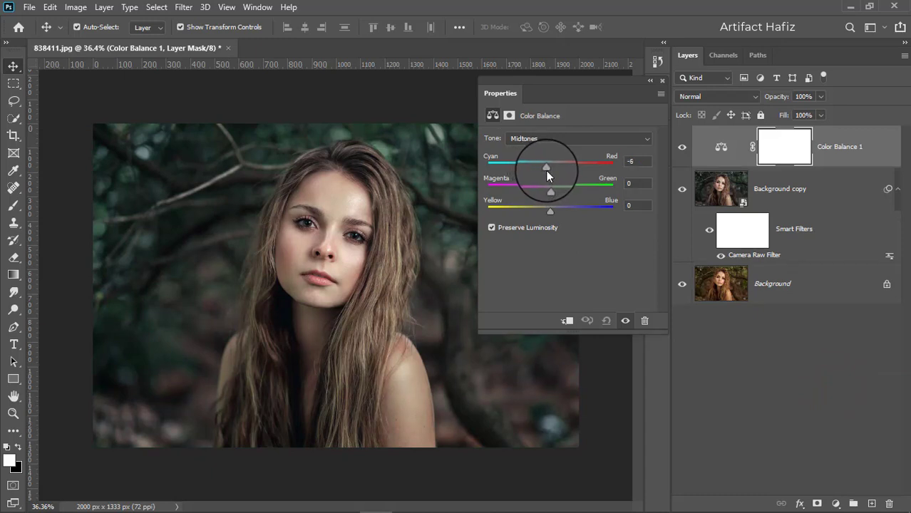
left_click_drag(549, 211, 551, 191)
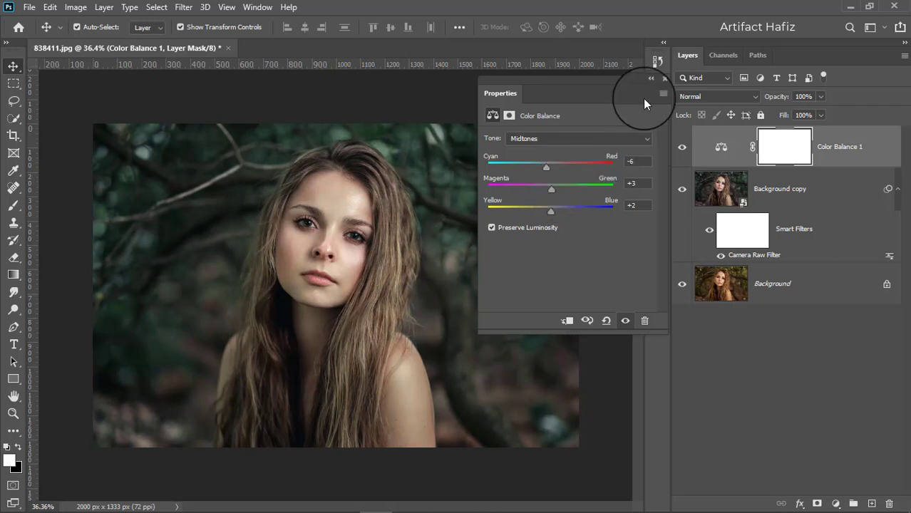
Adjust the Color Balance shadows, setting Magenta–Green to +3 and Yellow–Blue to +5.
left_click(560, 138)
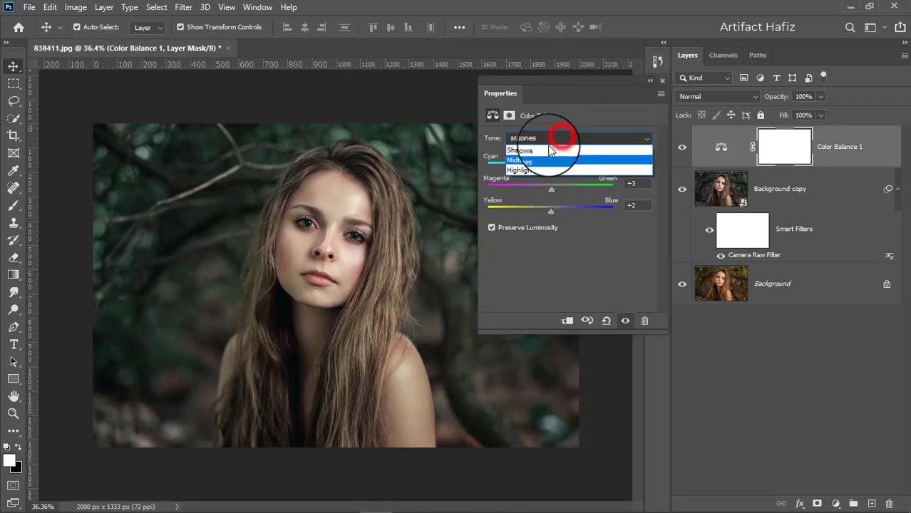
left_click(549, 142)
left_click_drag(551, 166, 552, 213)
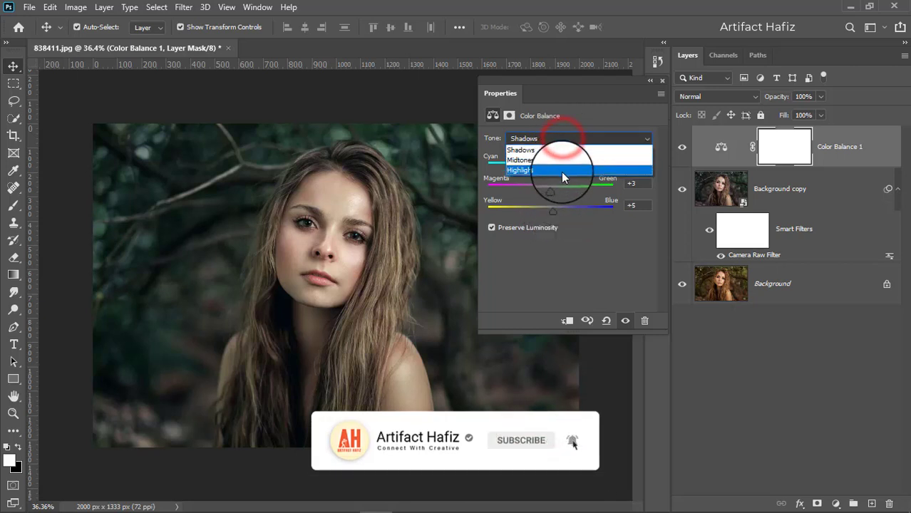
Set the Color Balance highlights to Cyan–Red +6, Magenta–Green -5 and Yellow–Blue -2, and close the adjustment's settings.
left_click(557, 171)
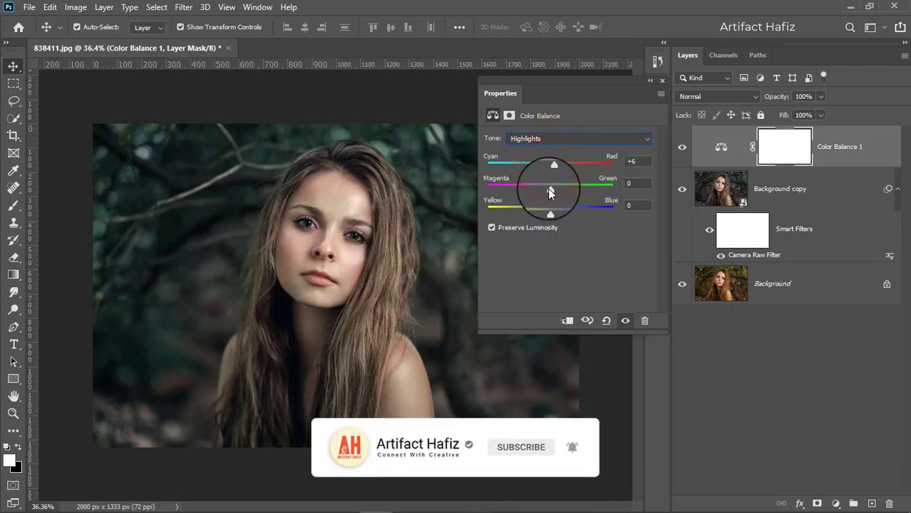
left_click_drag(549, 191, 554, 191)
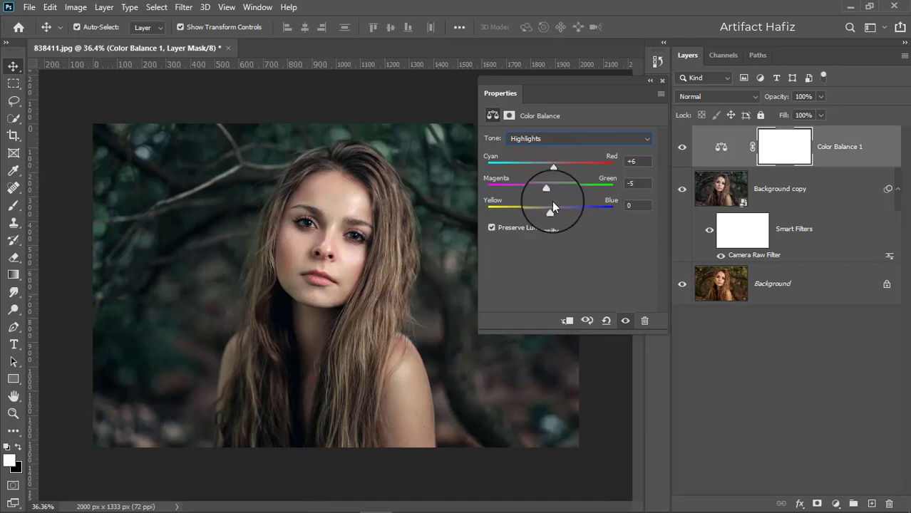
left_click_drag(549, 212, 548, 212)
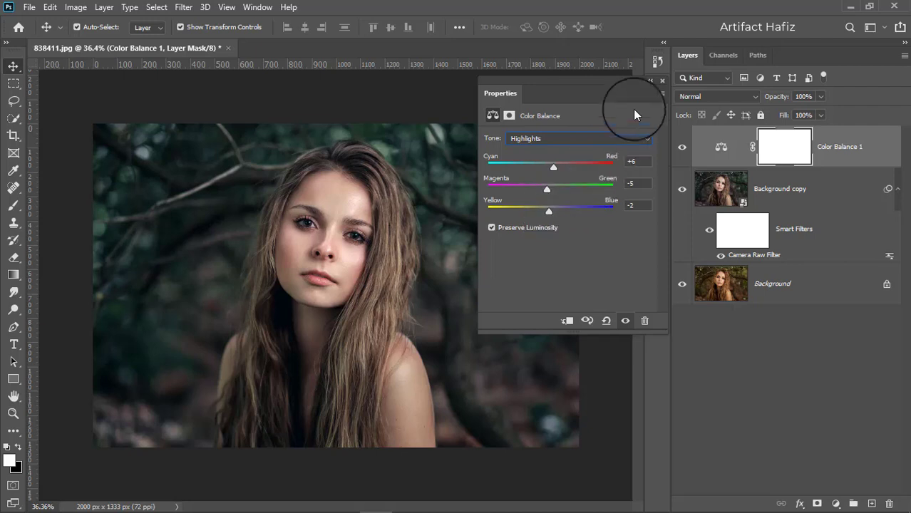
left_click(661, 81)
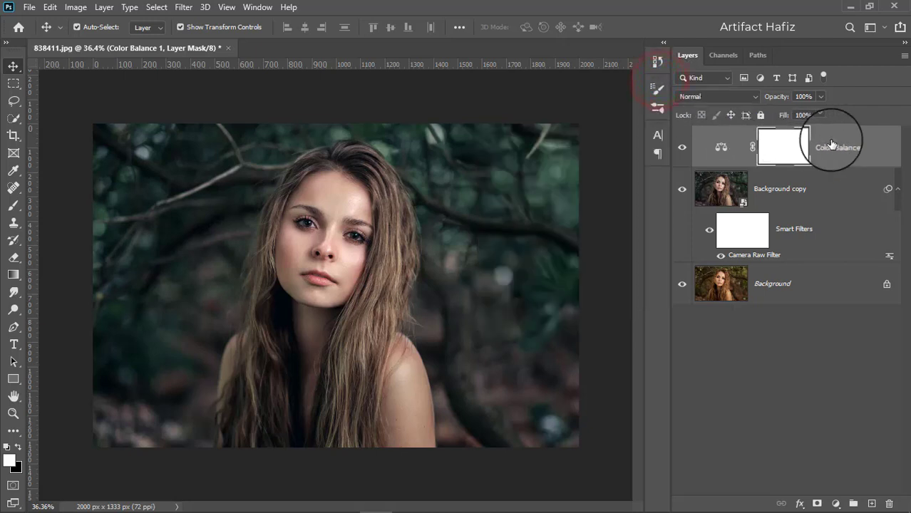
Add a Color Lookup adjustment layer above Color Balance 1 using the Crisp_Winter.look 3D LUT.
left_click(853, 147)
left_click(836, 505)
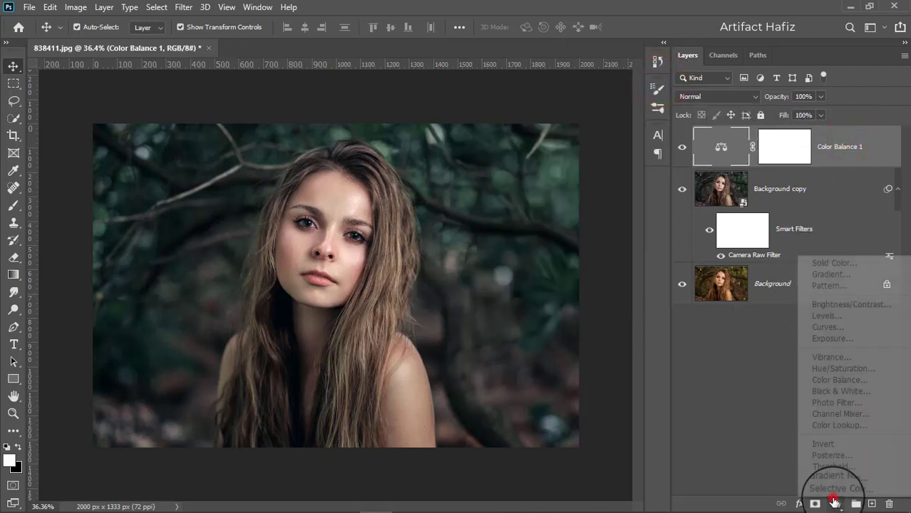
left_click(822, 425)
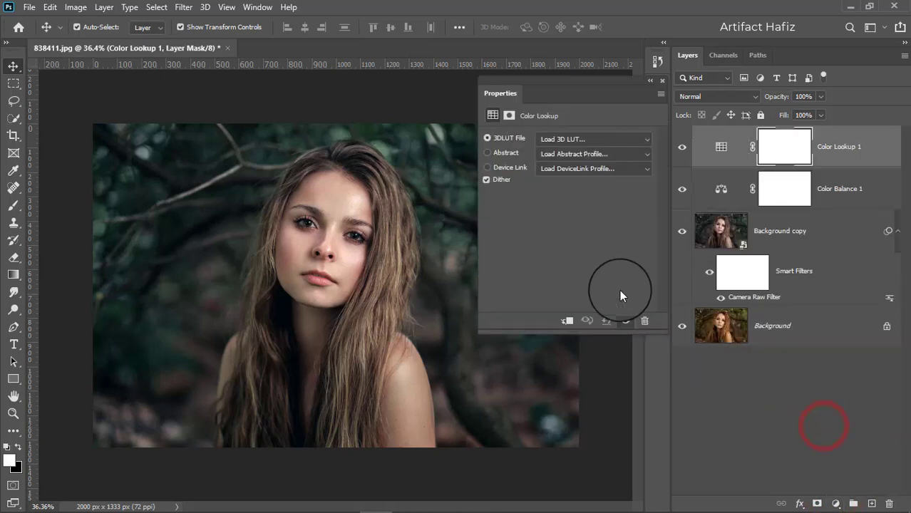
left_click(564, 139)
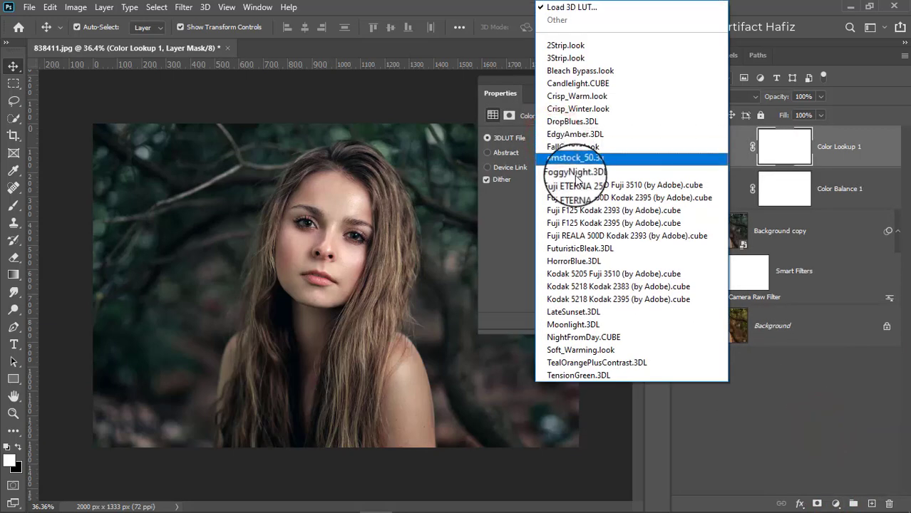
left_click(577, 109)
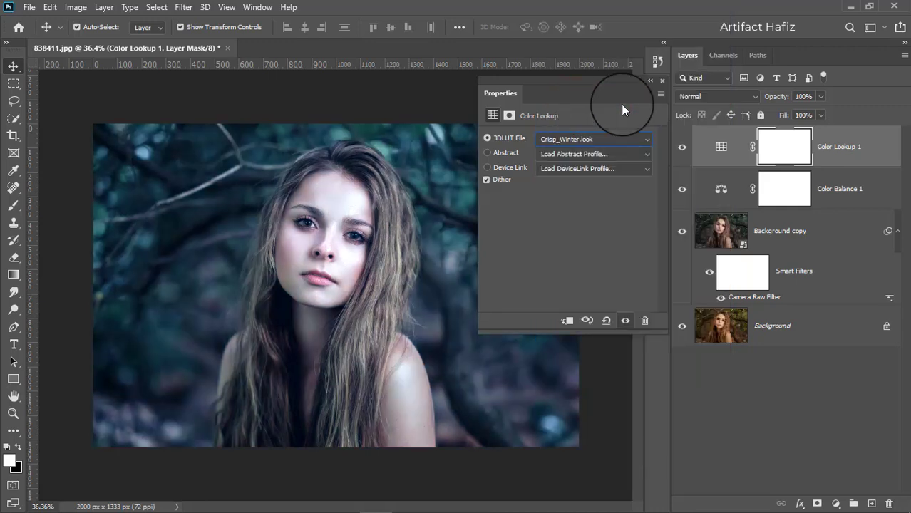
left_click(662, 82)
Lower the opacity of the Crisp_Winter lookup layer to 7%.
left_click(844, 138)
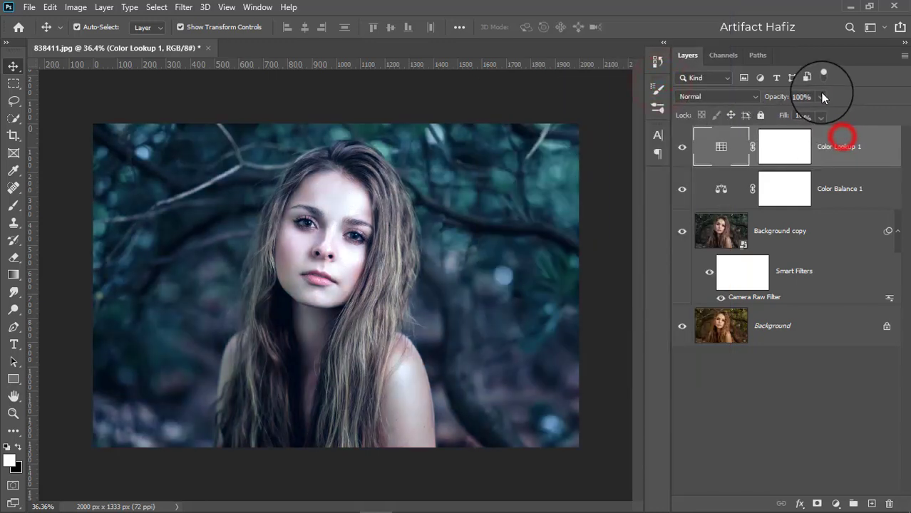
left_click(821, 96)
left_click_drag(776, 117, 764, 117)
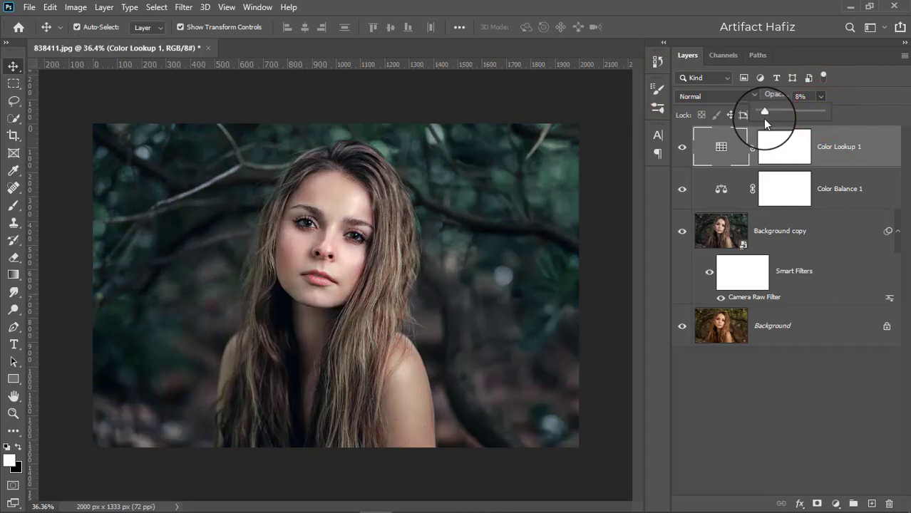
left_click(828, 147)
Add a second Color Lookup adjustment layer using the Soft_Warming.look 3D LUT.
left_click(836, 504)
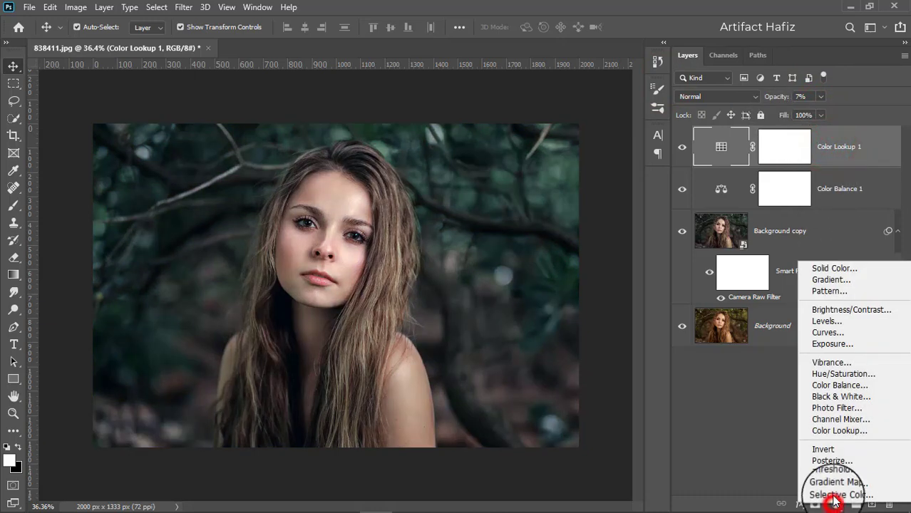
left_click(833, 431)
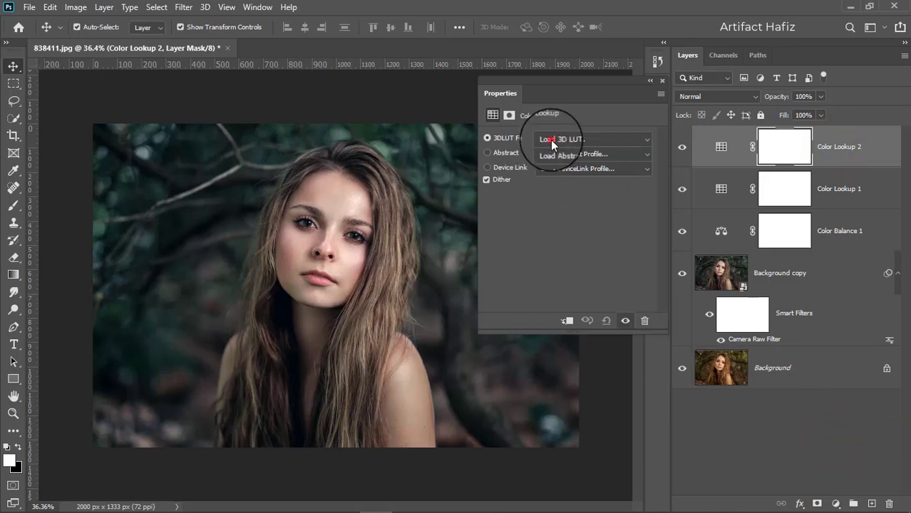
left_click(551, 140)
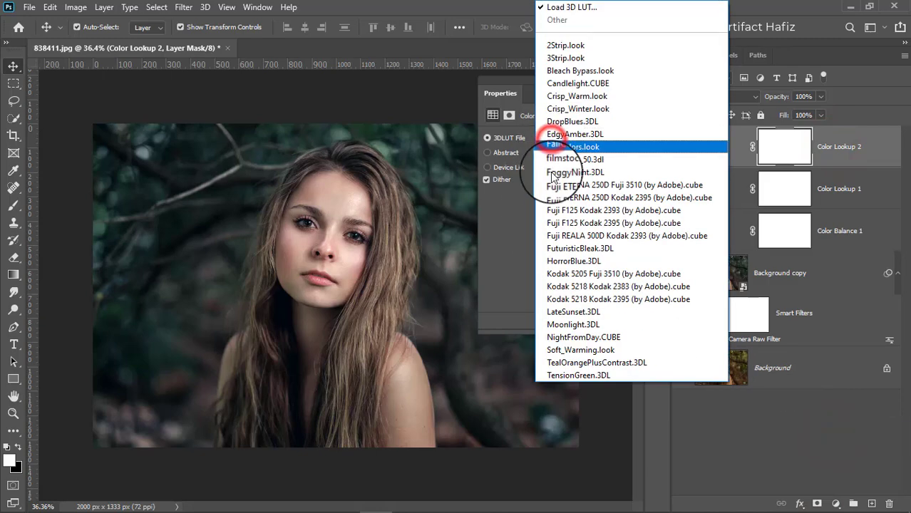
left_click(597, 351)
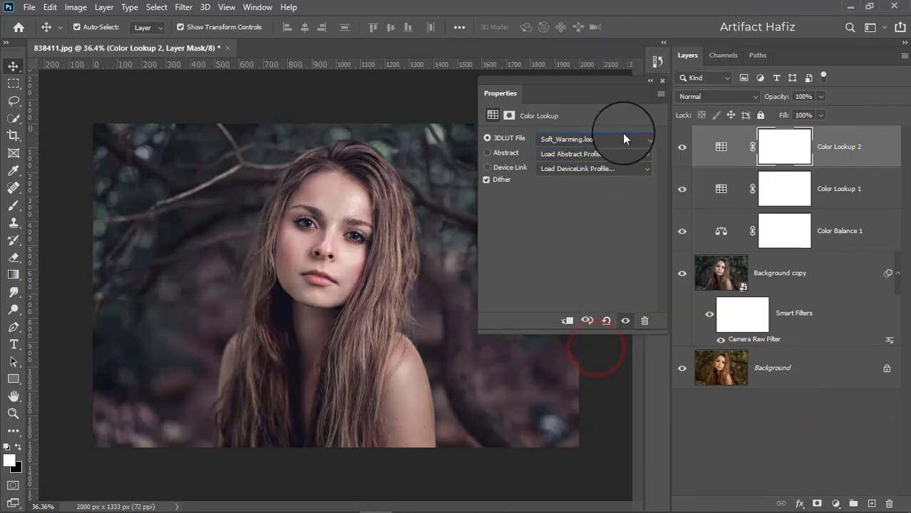
left_click(663, 84)
Lower the opacity of the Soft_Warming lookup layer to 17%.
left_click(836, 147)
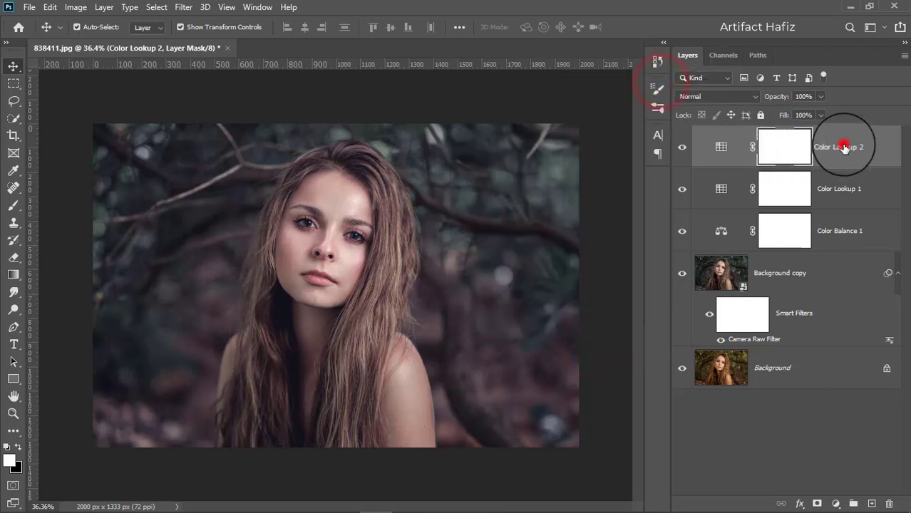
left_click_drag(820, 117, 771, 127)
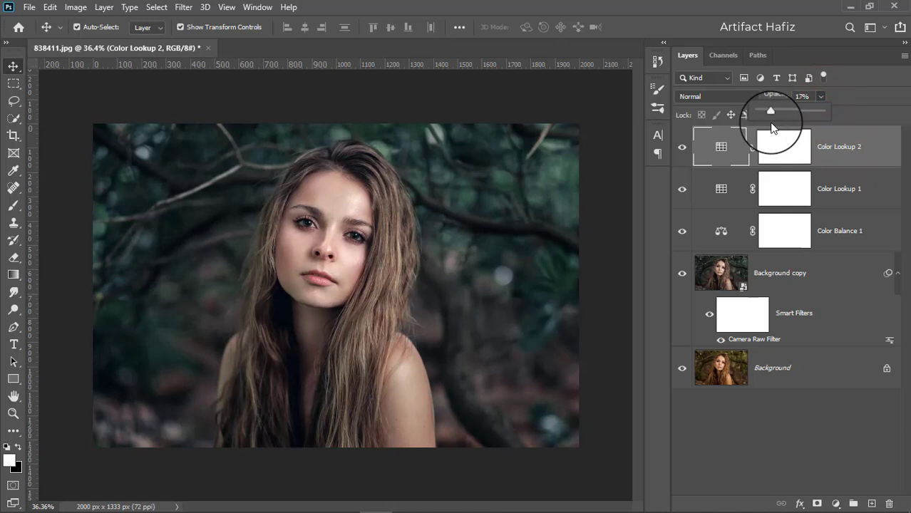
left_click(823, 143)
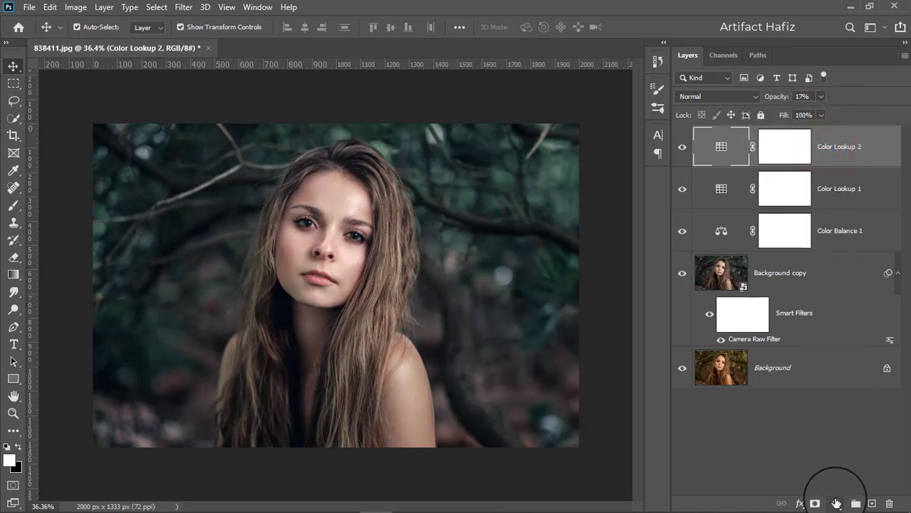
Add a third Color Lookup adjustment layer using the FuturisticBleak.3DL 3D LUT.
left_click(837, 504)
left_click(821, 417)
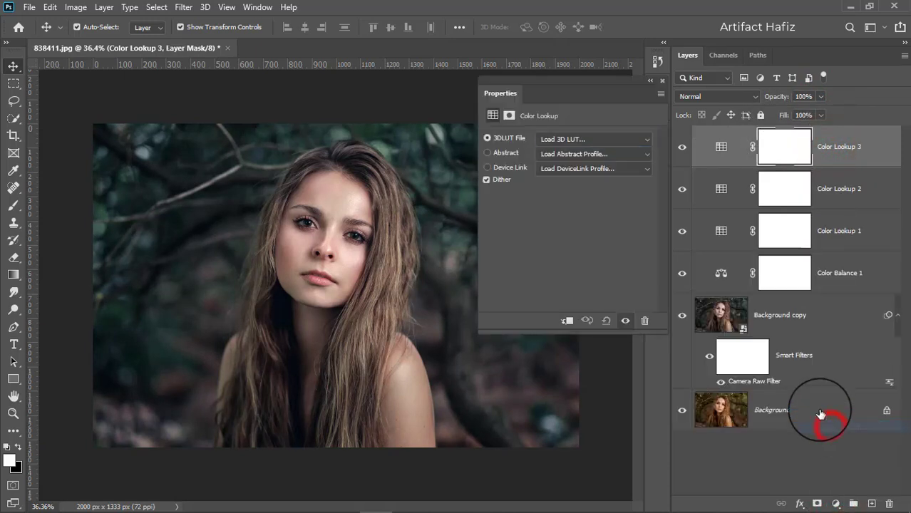
left_click(588, 135)
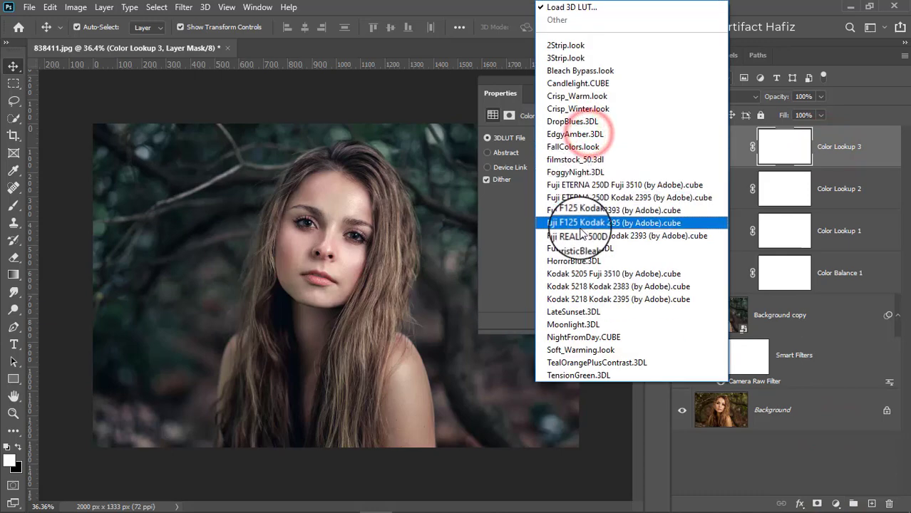
left_click(579, 248)
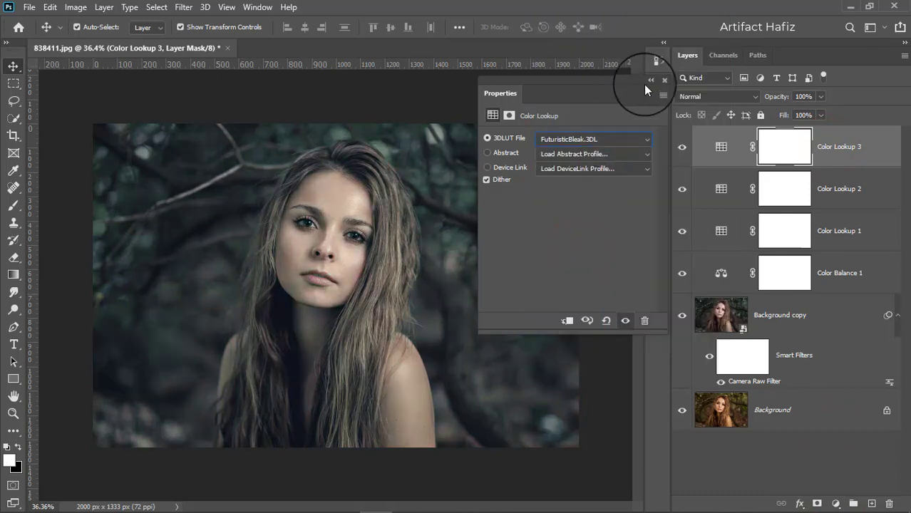
left_click(663, 80)
Lower the opacity of the FuturisticBleak lookup layer to 15%.
left_click(838, 147)
mouse_move(820, 95)
left_mouse_down()
mouse_move(822, 114)
mouse_move(762, 133)
mouse_move(777, 133)
left_mouse_up()
left_click(846, 151)
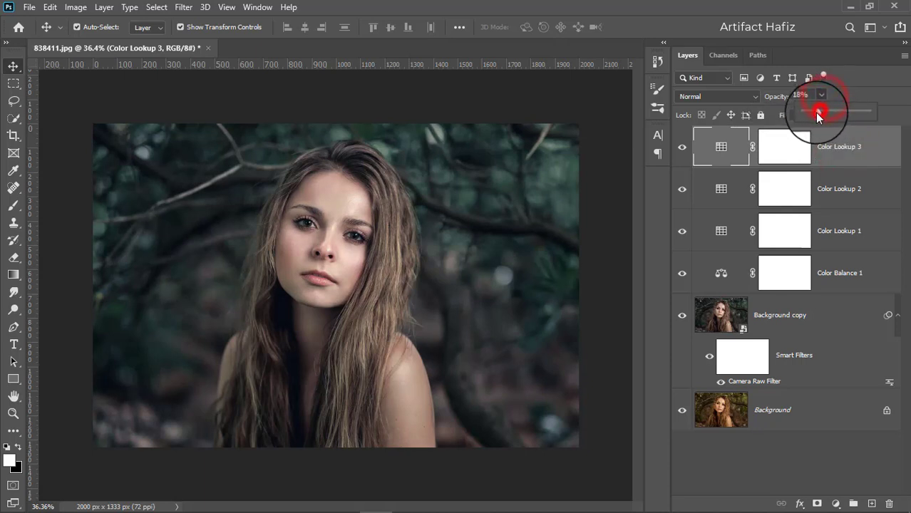
left_click_drag(815, 113, 814, 113)
left_click(826, 146)
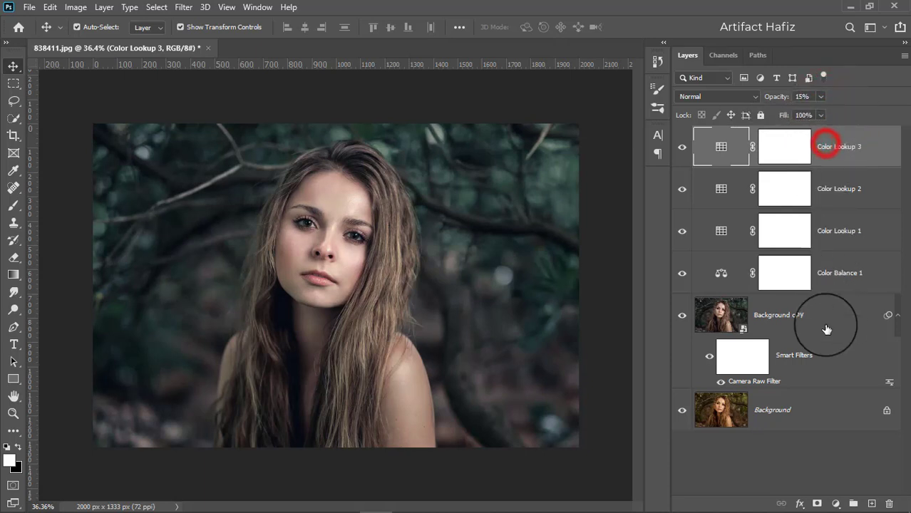
Add a Curves adjustment layer on top and pull a point in the lower quarter of the RGB curve slightly down.
left_click(835, 504)
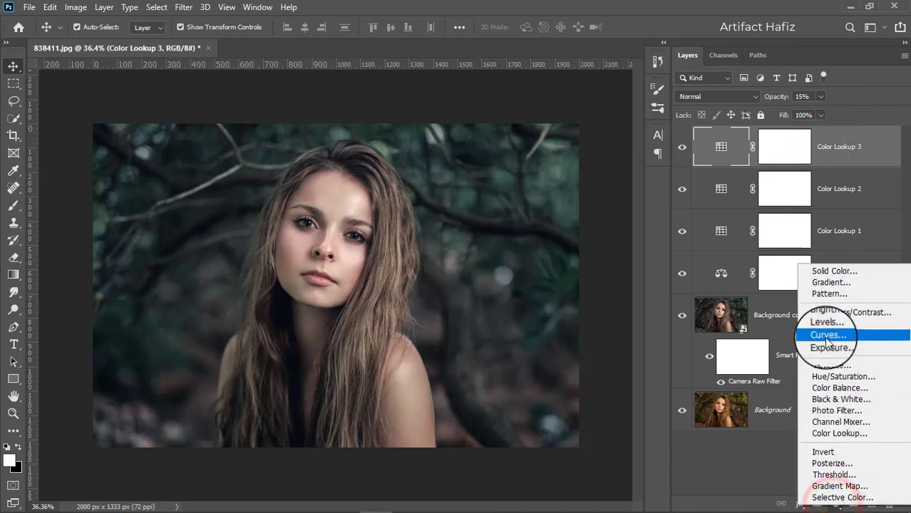
left_click(826, 338)
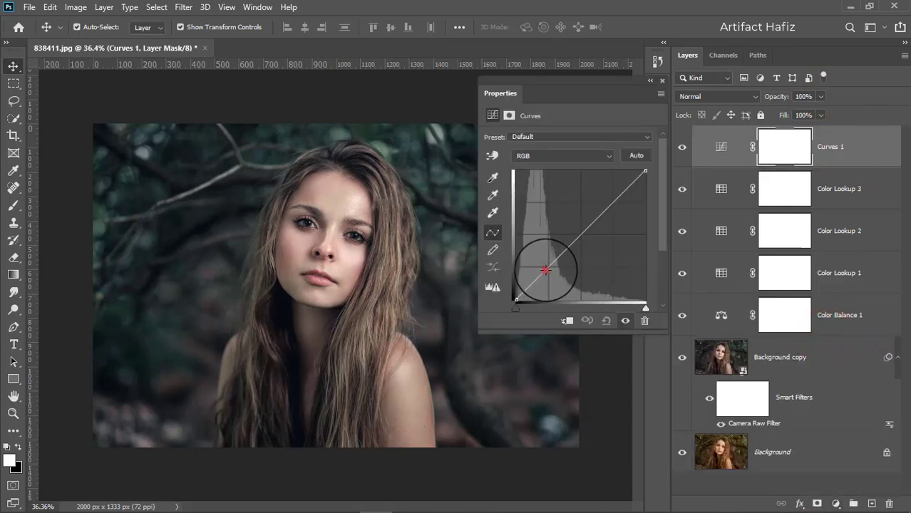
left_click_drag(545, 270, 550, 269)
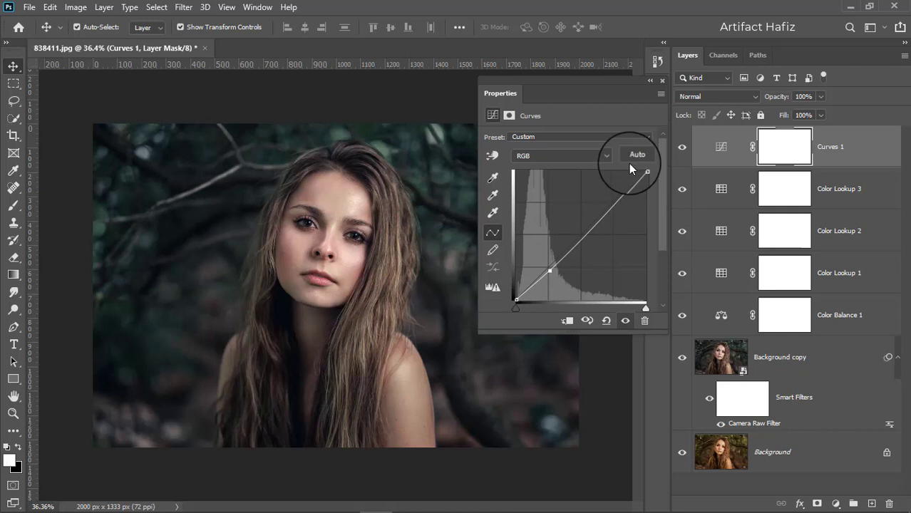
left_click(661, 82)
Compare the portrait with and without the Curves layer, and reduce that layer's opacity to 58%.
left_click(678, 148)
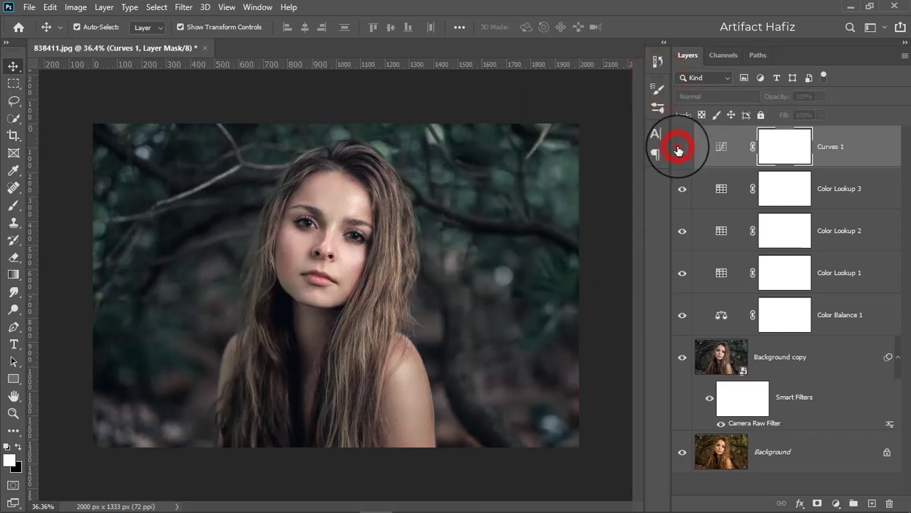
left_click(678, 148)
left_click(841, 146)
left_click(824, 95)
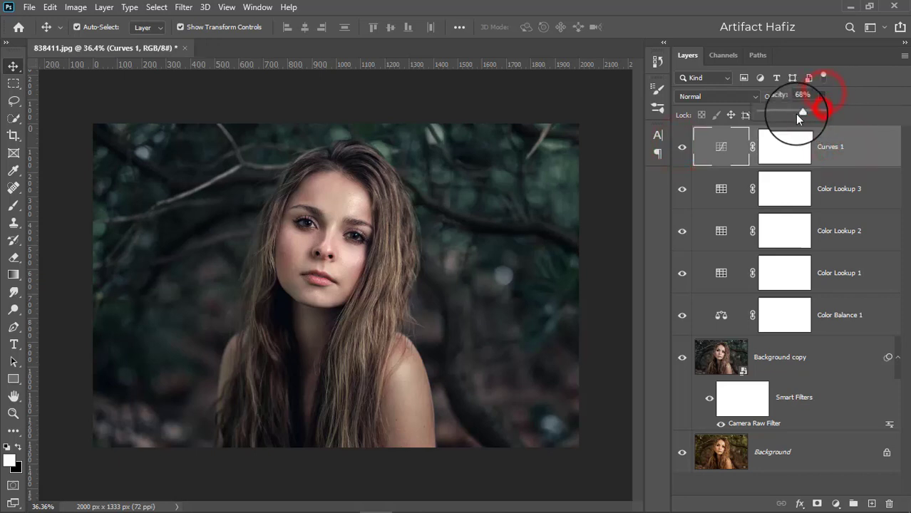
left_click_drag(796, 114, 795, 114)
left_click(829, 146)
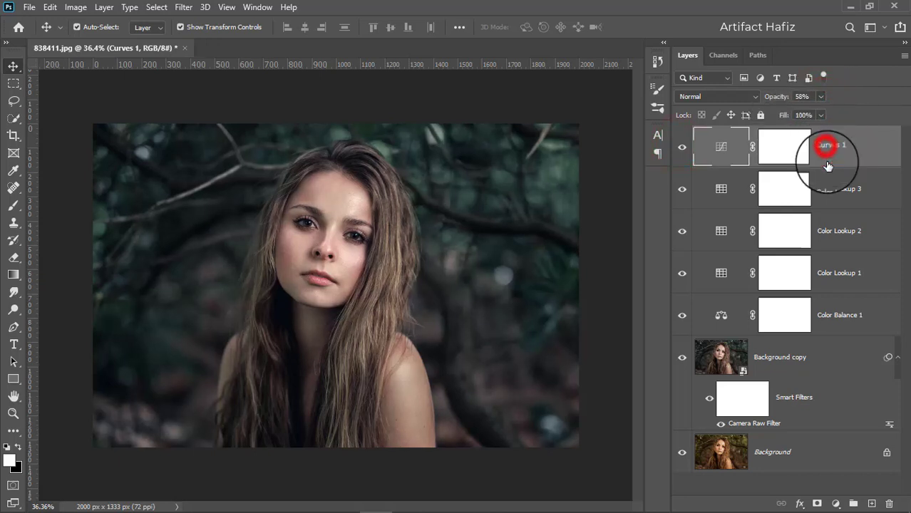
Add a Levels adjustment layer above the Curves layer and lower its RGB white input level to 222.
left_click(835, 503)
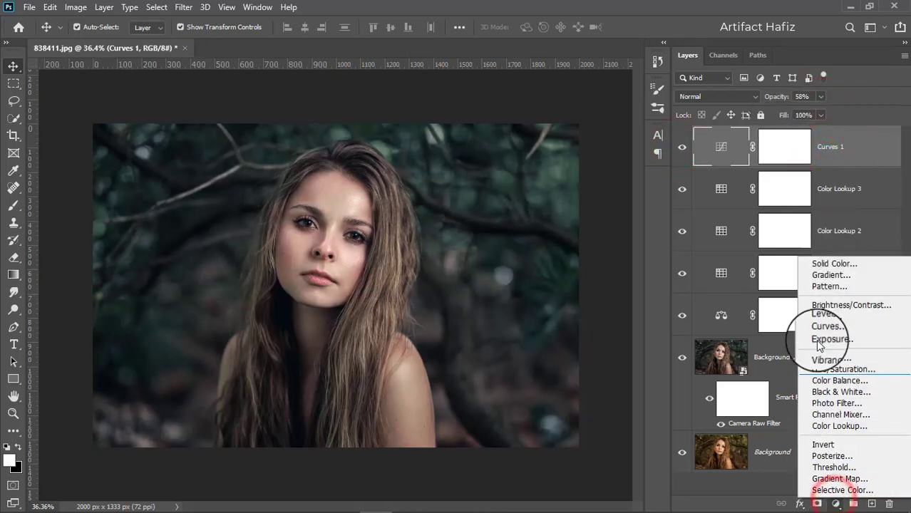
left_click(812, 314)
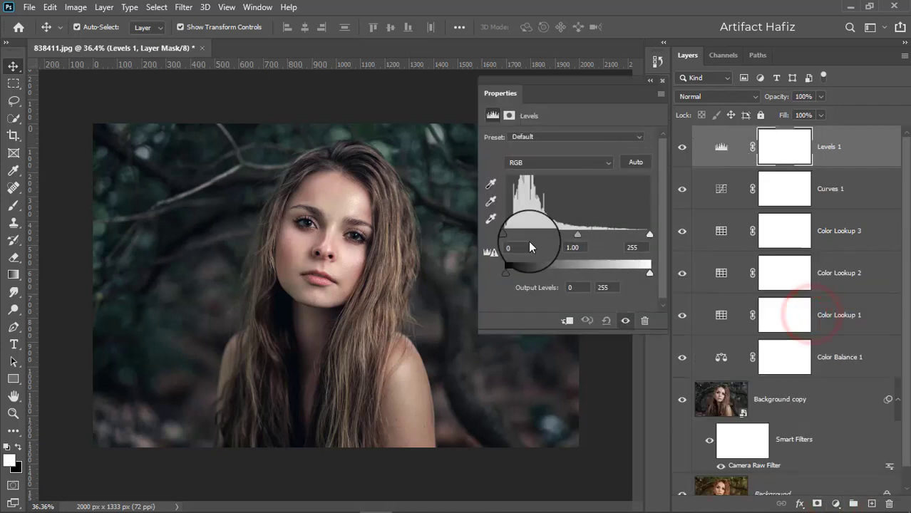
left_click_drag(651, 236, 632, 243)
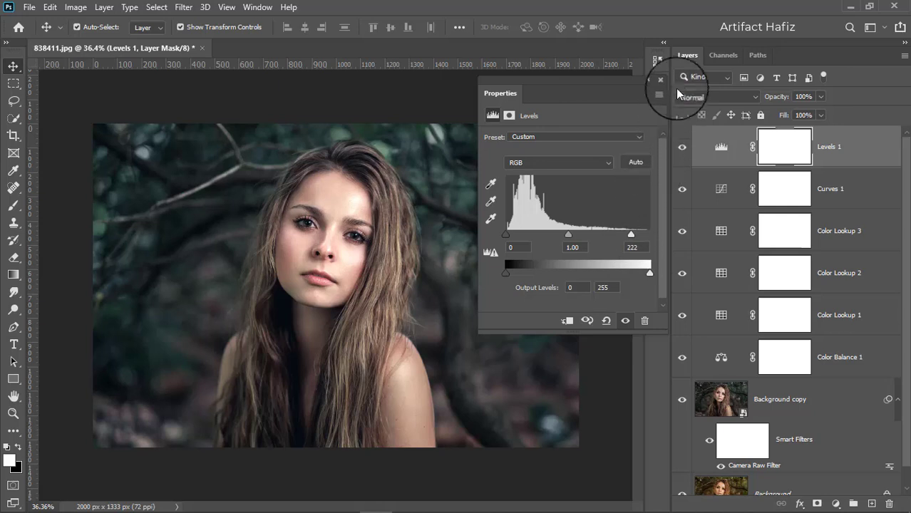
left_click(657, 74)
Stamp all visible layers into a new layer above the Levels layer and convert it for smart filters.
left_click(825, 146)
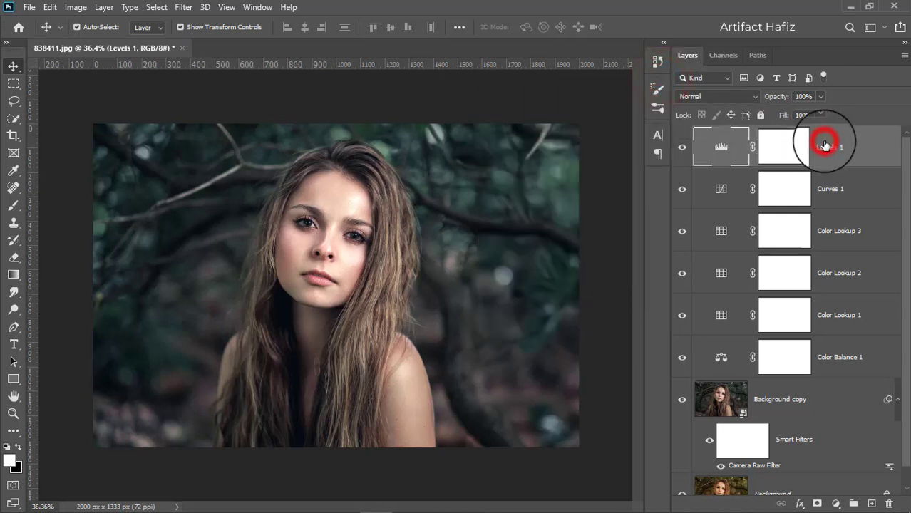
key("ctrl+alt+shift+e")
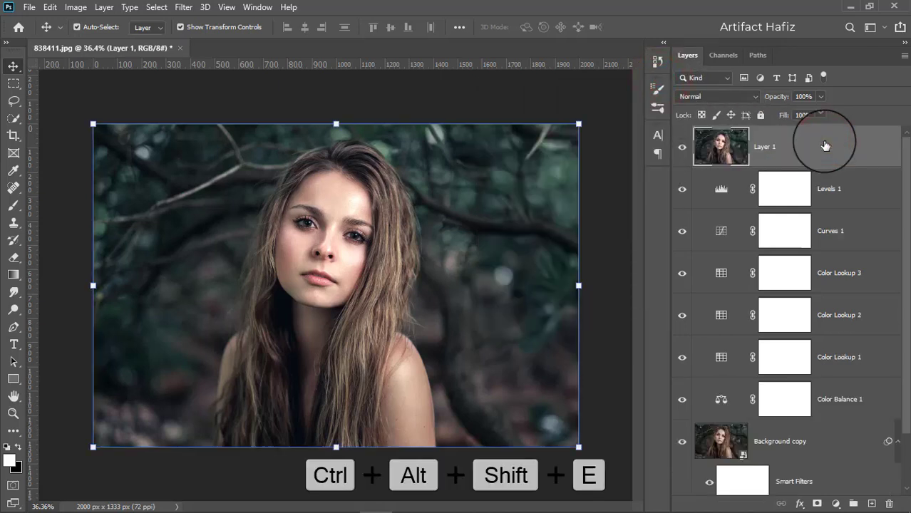
left_click(824, 146)
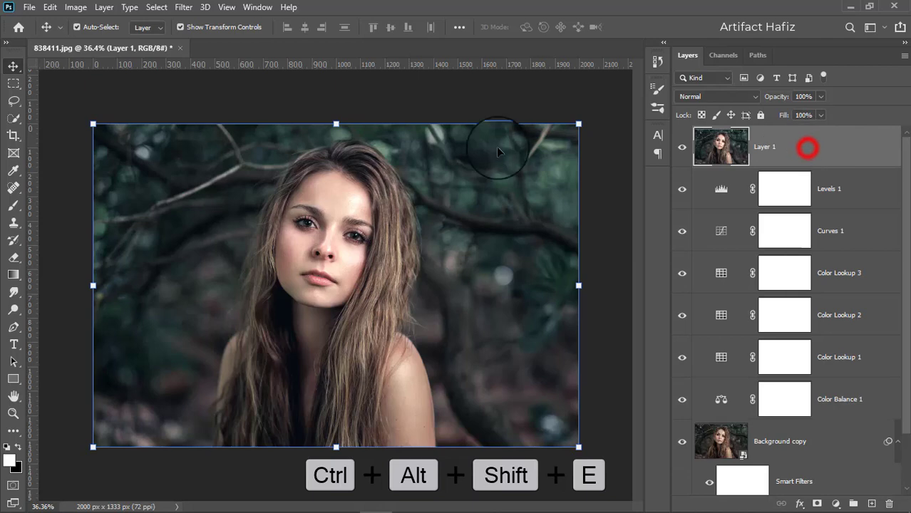
left_click(183, 7)
left_click(199, 41)
left_click(459, 206)
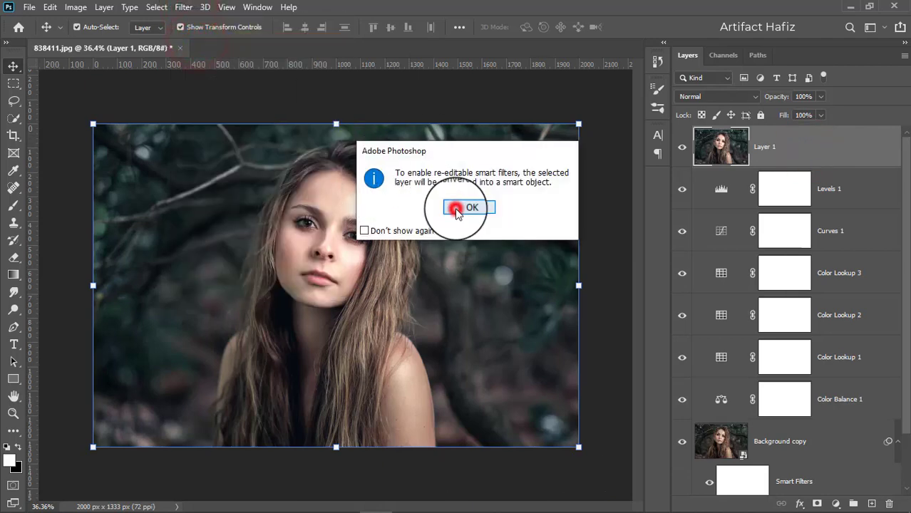
Open the Camera Raw filter on the stamped layer and set Contrast -6, Highlights -24, Shadows +11, Whites +23 and Blacks -8.
left_click(183, 7)
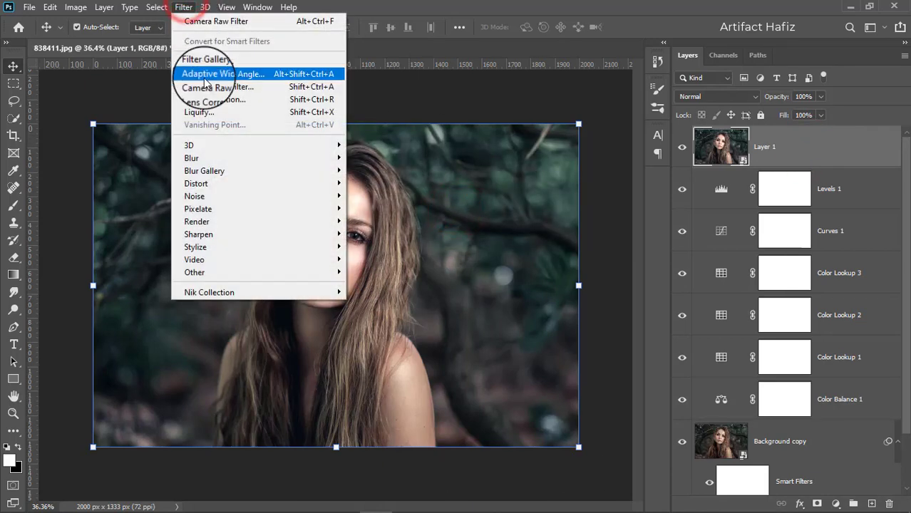
left_click(207, 87)
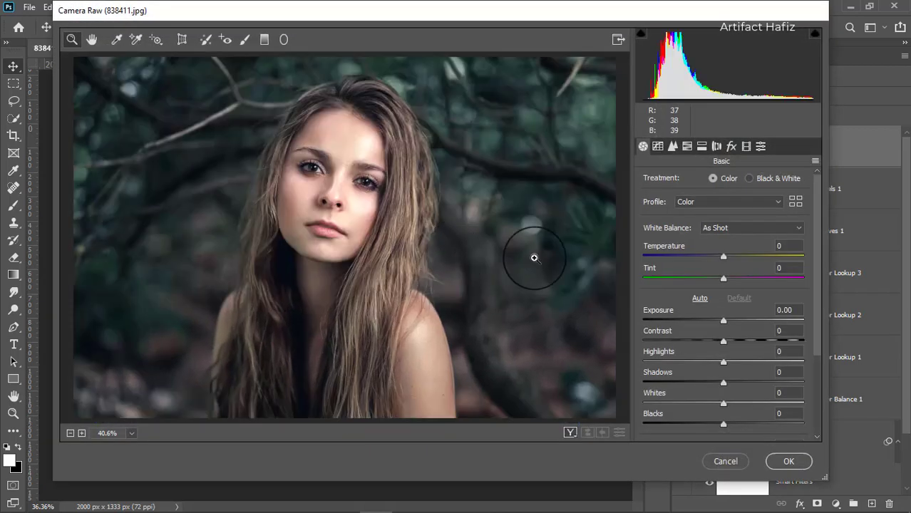
mouse_move(722, 303)
left_mouse_down()
mouse_move(683, 297)
mouse_move(712, 300)
left_mouse_up()
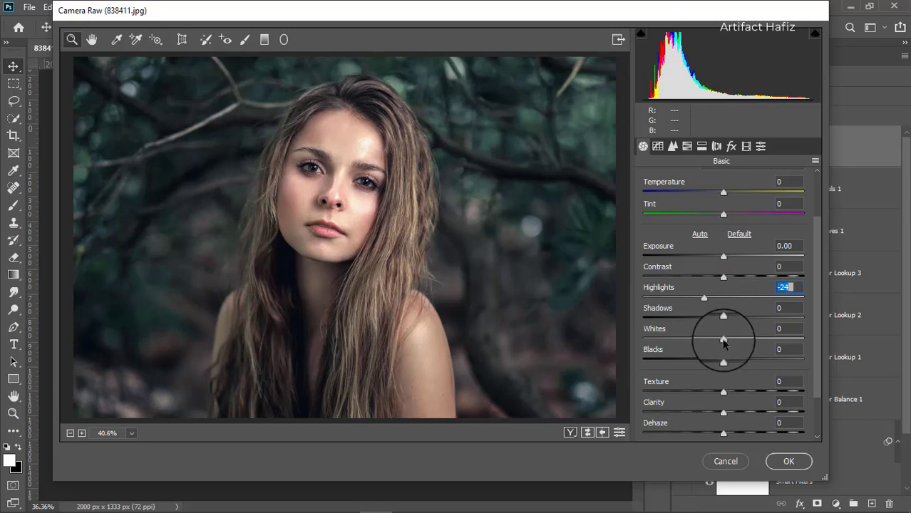
left_click_drag(723, 340, 717, 360)
left_click_drag(723, 321, 718, 347)
scroll(723, 307, "up", 3)
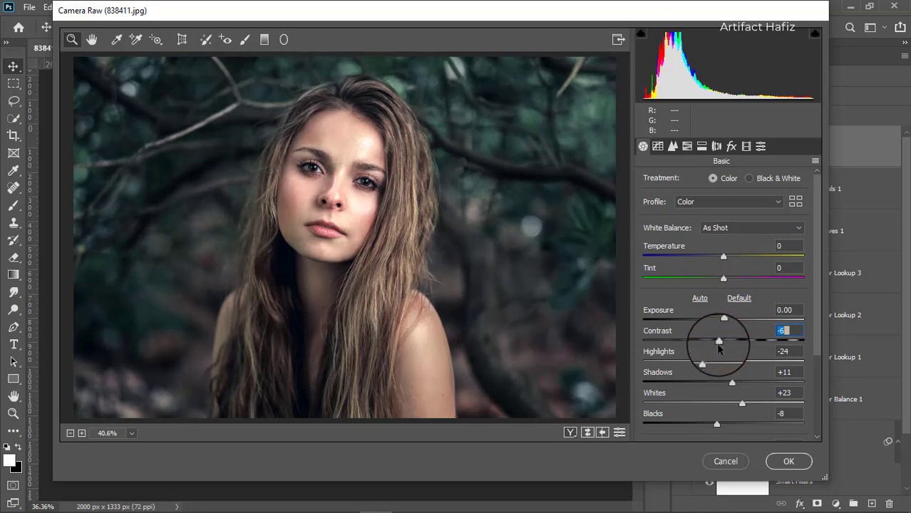
Set Clarity to +9 and Vibrance to -6 in the Camera Raw basic adjustments.
scroll(727, 346, "down", 4)
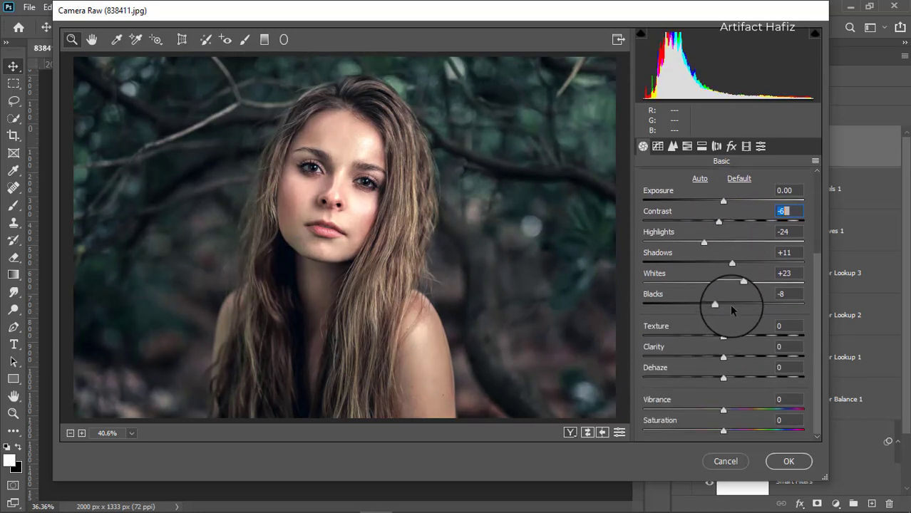
left_click_drag(723, 358, 750, 356)
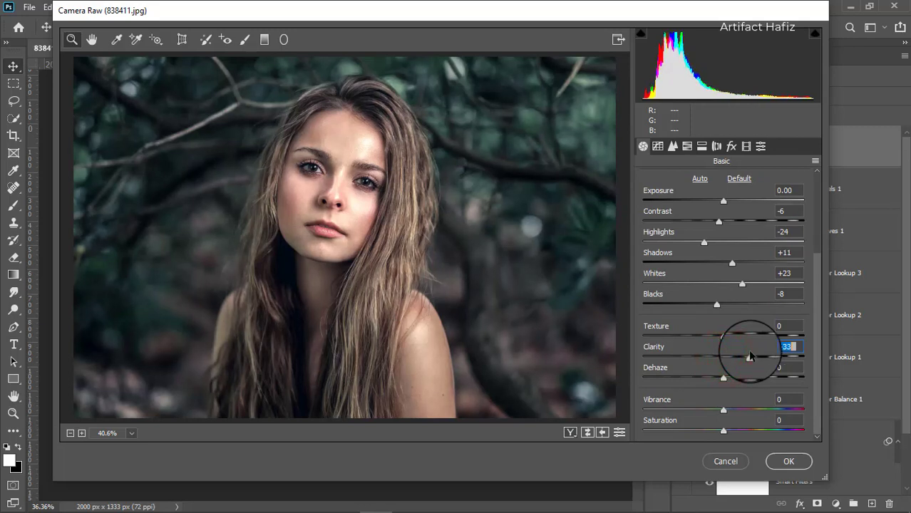
left_click_drag(750, 355, 737, 372)
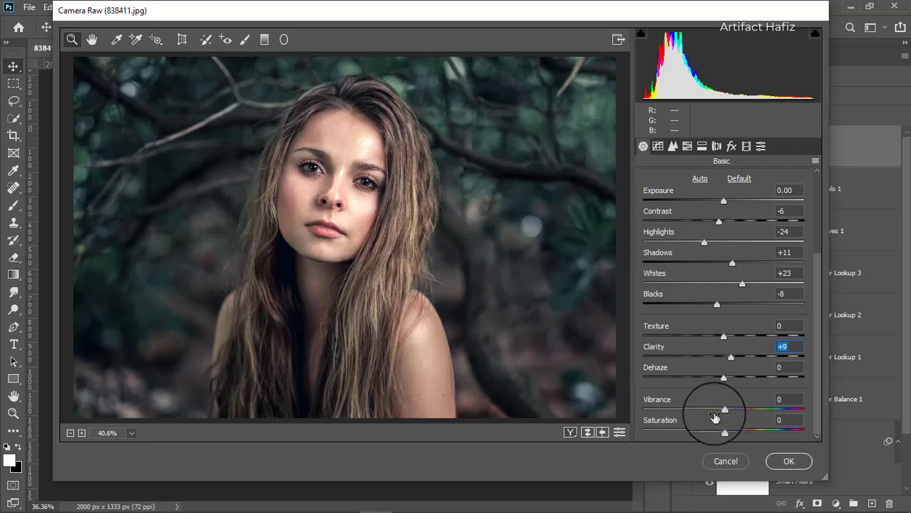
left_click_drag(724, 412, 741, 410)
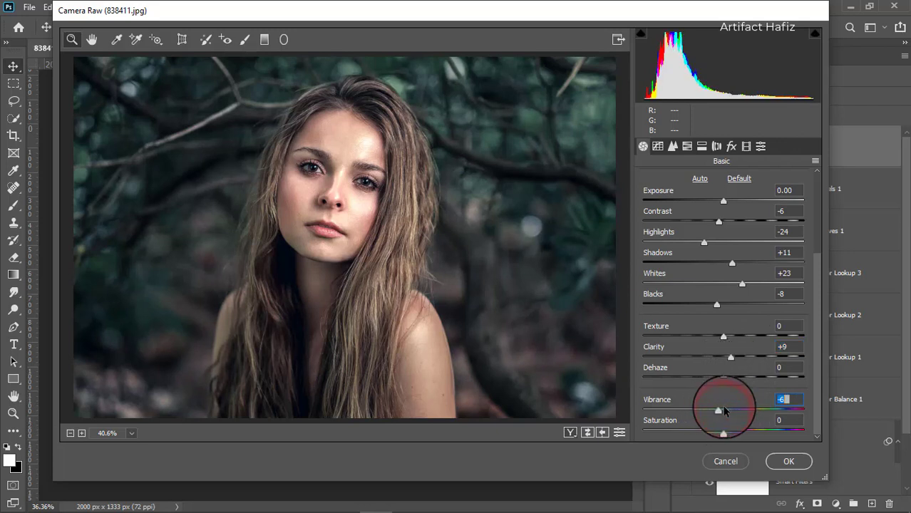
scroll(731, 405, "up", 3)
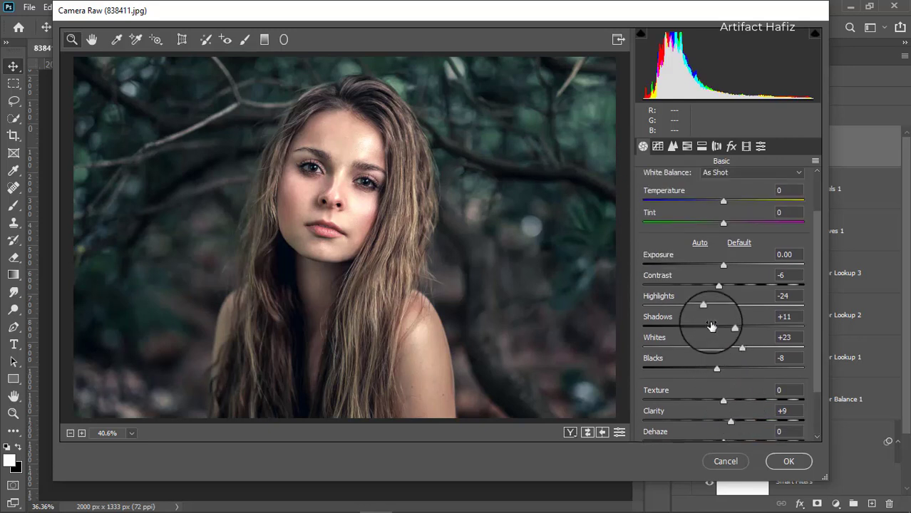
Lower the Camera Raw contrast further, apply the filter, and compare the portrait with and without the filtered layer.
left_click_drag(713, 287, 695, 287)
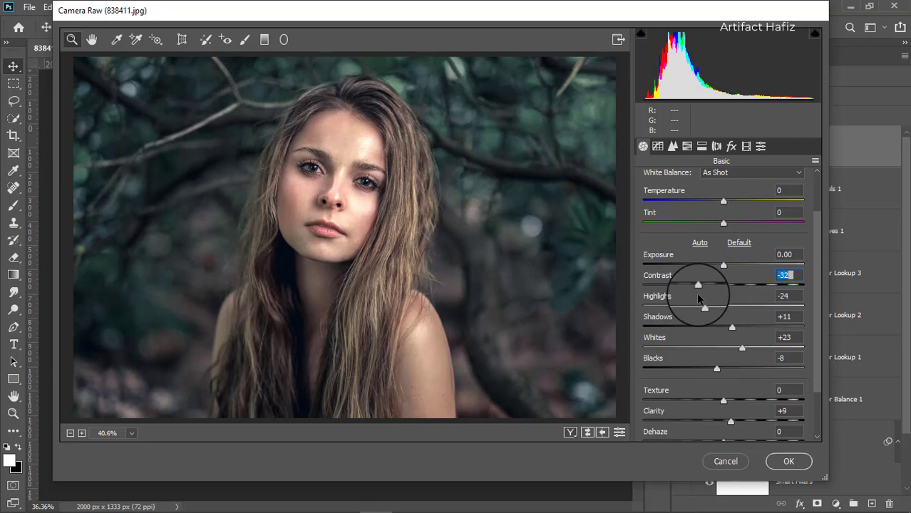
left_click_drag(698, 287, 704, 286)
left_click(781, 462)
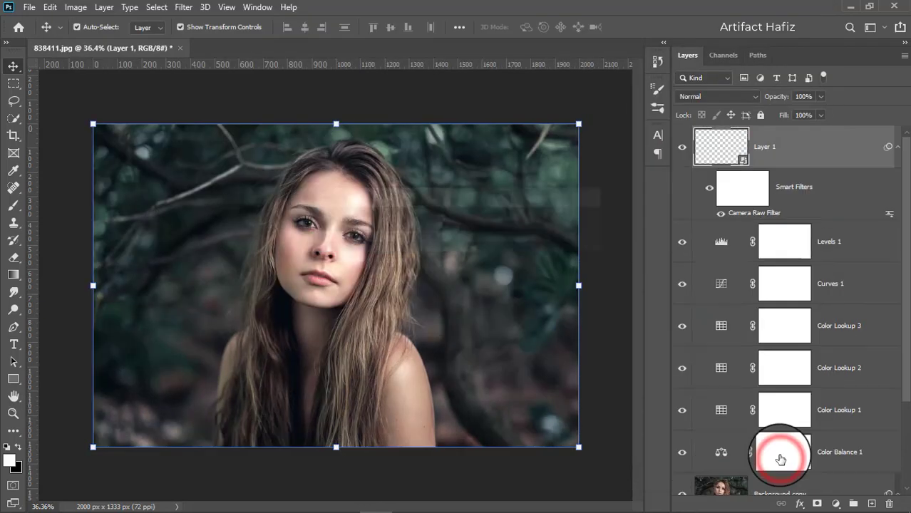
left_click(679, 149)
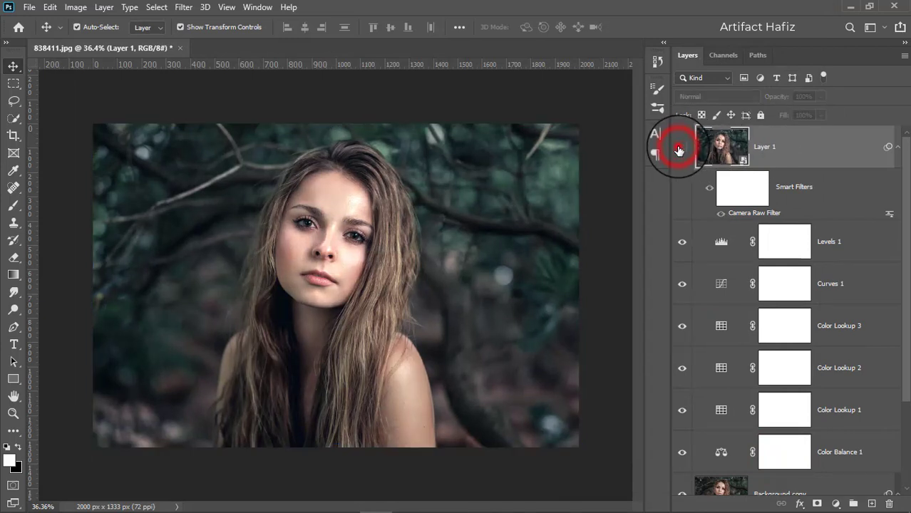
left_click(679, 148)
Stamp the visible result into another new layer above Layer 1 and convert that layer for smart filters.
left_click(794, 150)
key("ctrl+alt+shift+e")
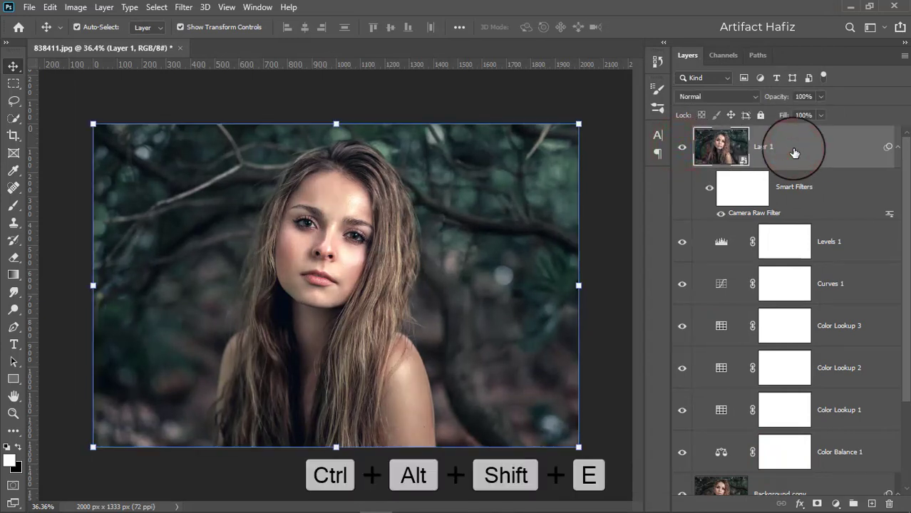
left_click(793, 149)
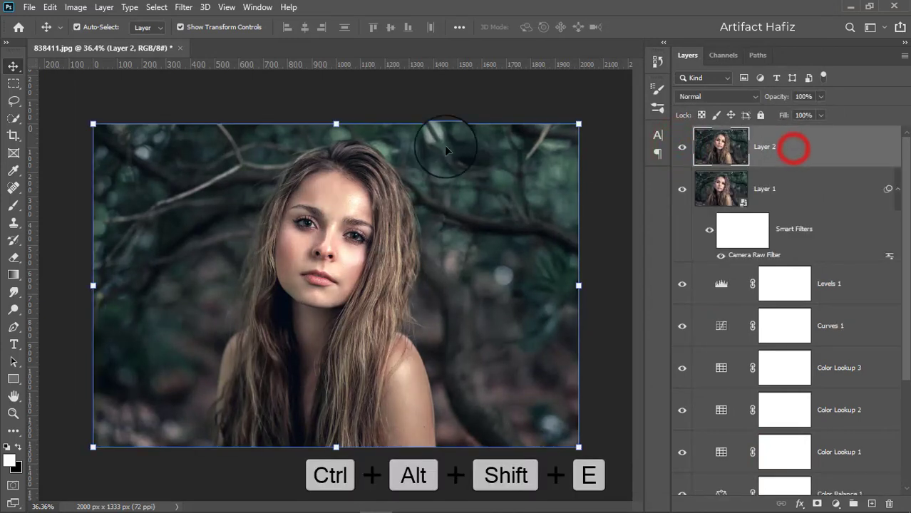
left_click(183, 8)
left_click(189, 42)
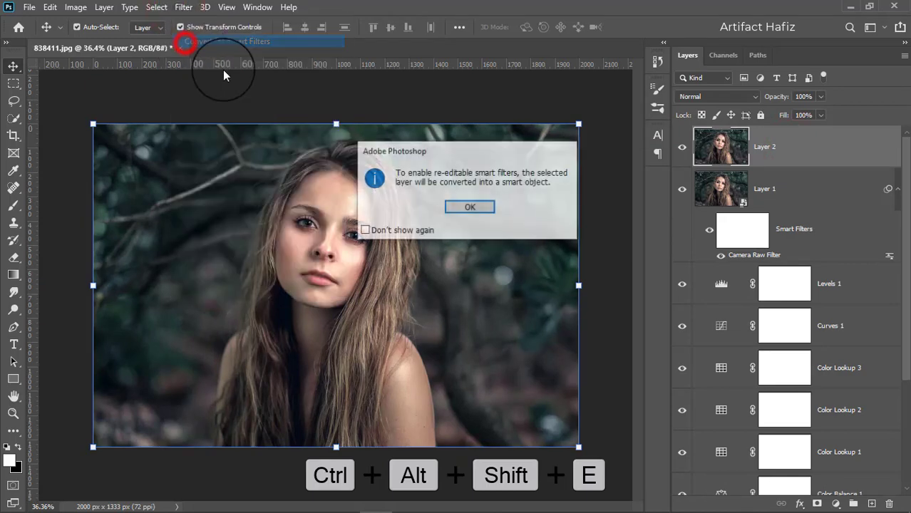
left_click(460, 208)
Apply a Camera Raw filter to Layer 2 with Luminance noise reduction set to 100.
left_click(183, 7)
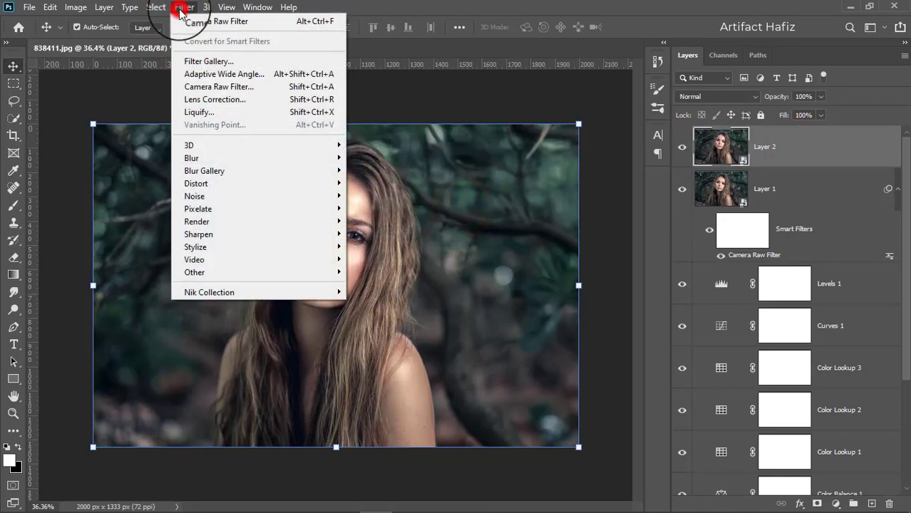
left_click(208, 87)
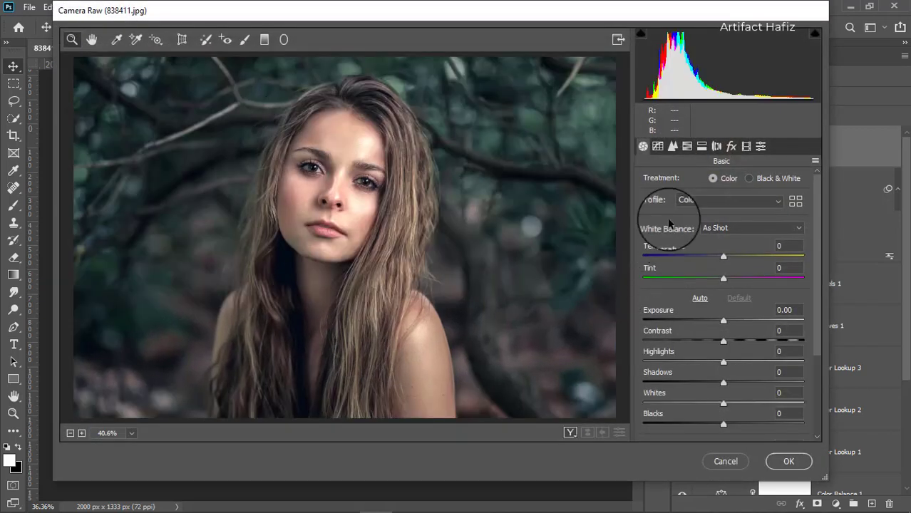
left_click(674, 147)
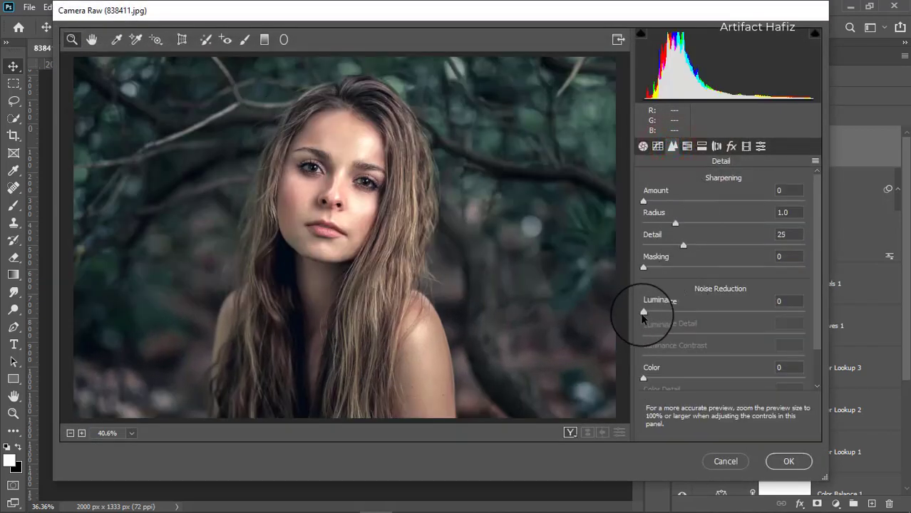
left_click_drag(644, 313, 838, 315)
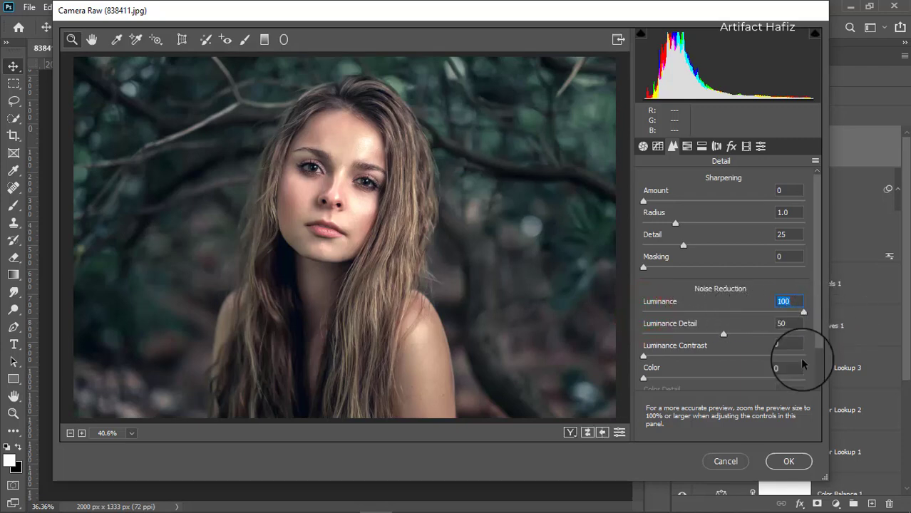
left_click(785, 462)
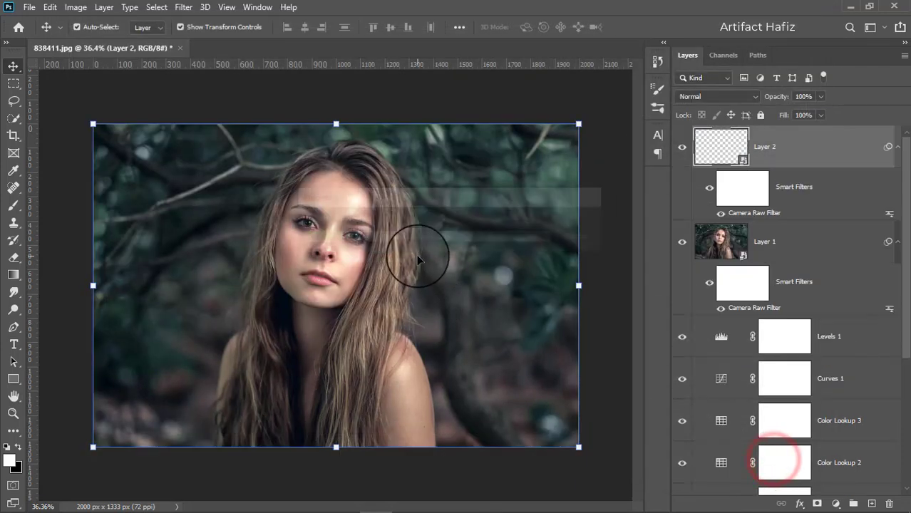
Examine the portrait up close with and without the noise-reduced Layer 2.
key("ctrl+plus")
left_click(681, 148)
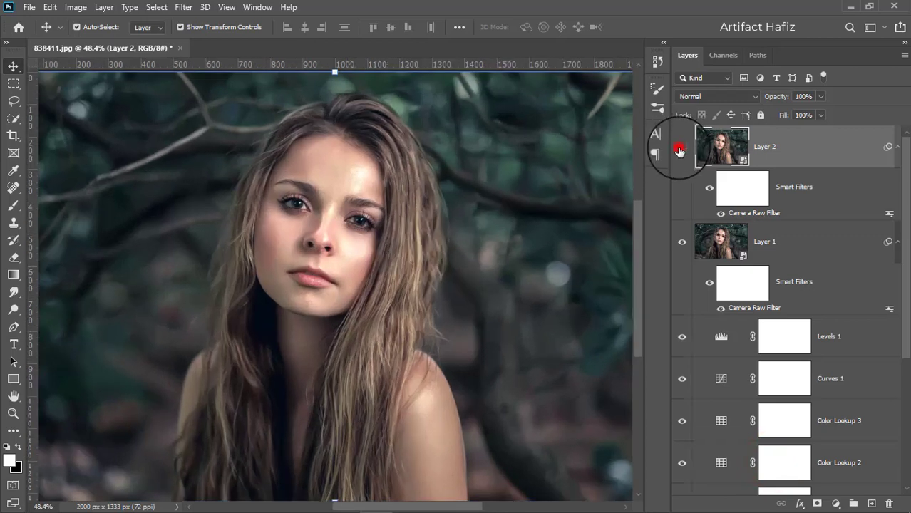
left_click(679, 148)
scroll(444, 239, "down", 3)
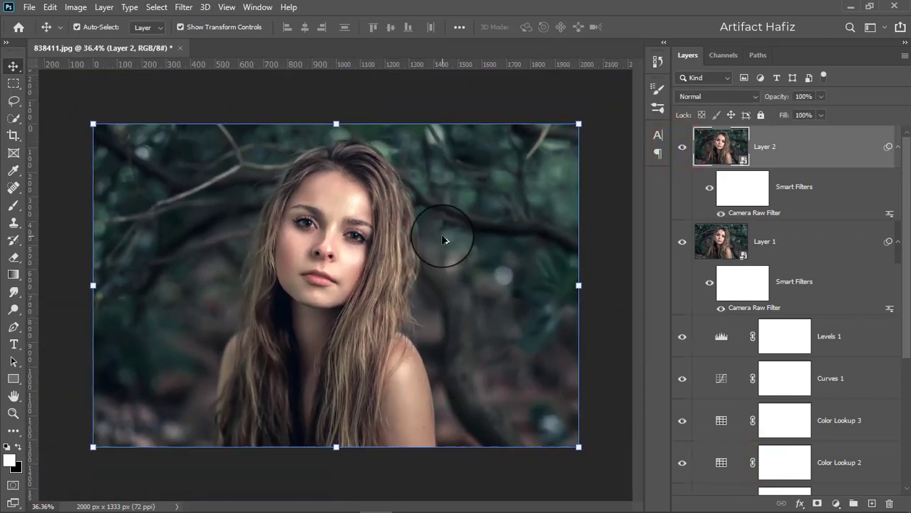
scroll(442, 241, "up", 1)
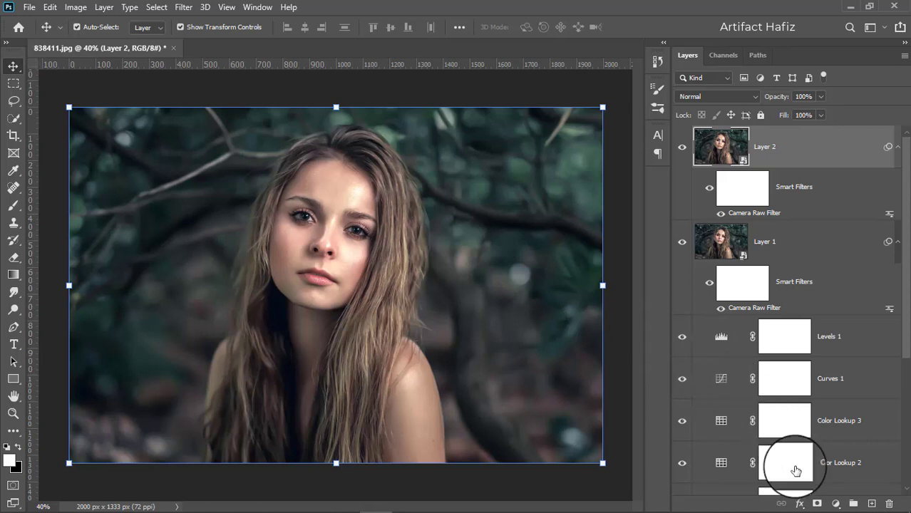
Add a white layer mask to Layer 2 and set up a black brush at size 80.
left_click(817, 504)
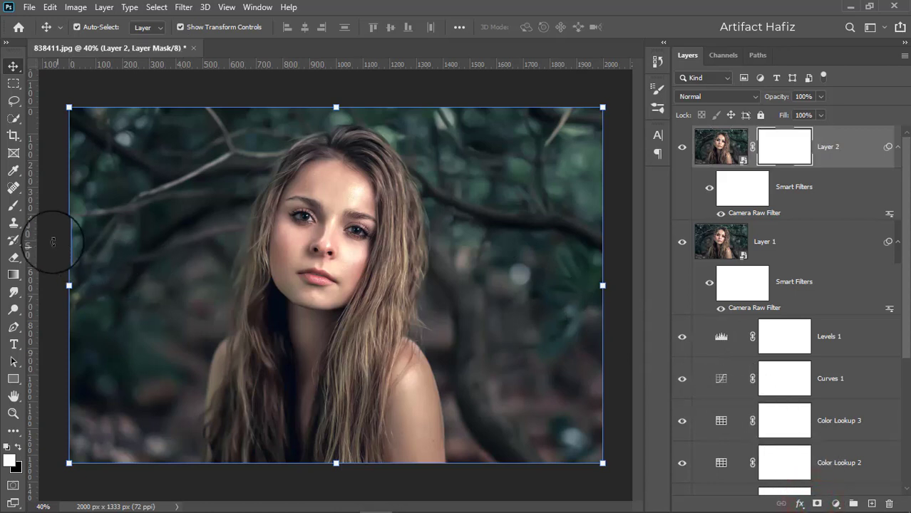
left_click(14, 205)
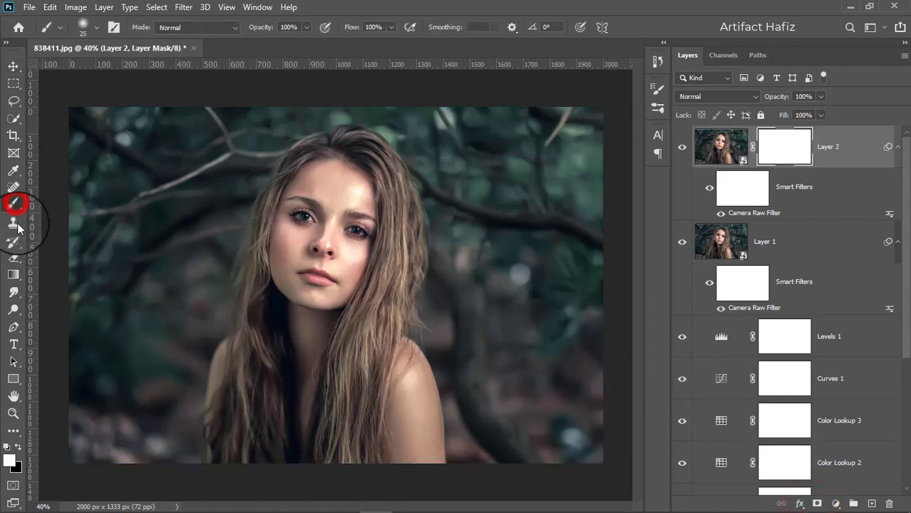
left_click(18, 448)
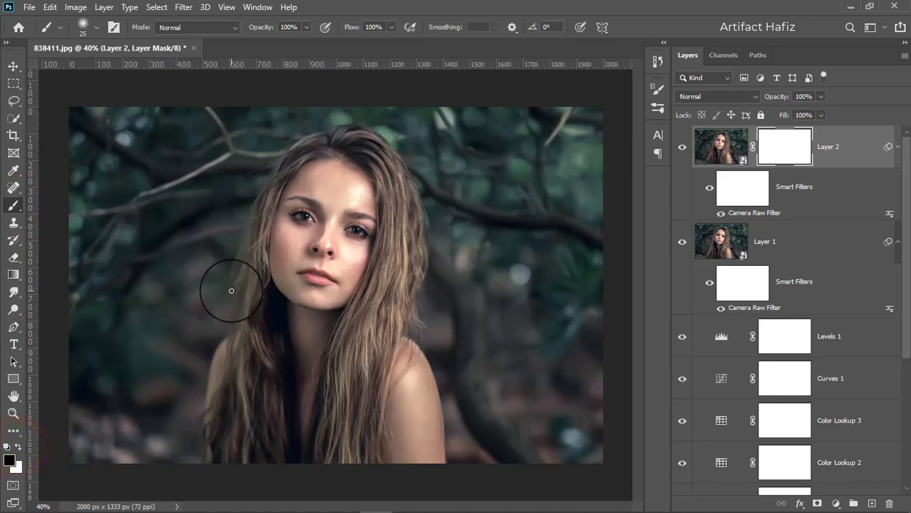
key("bracketright")
key("bracketright")
key("bracketright")
key("bracketright")
key("bracketright")
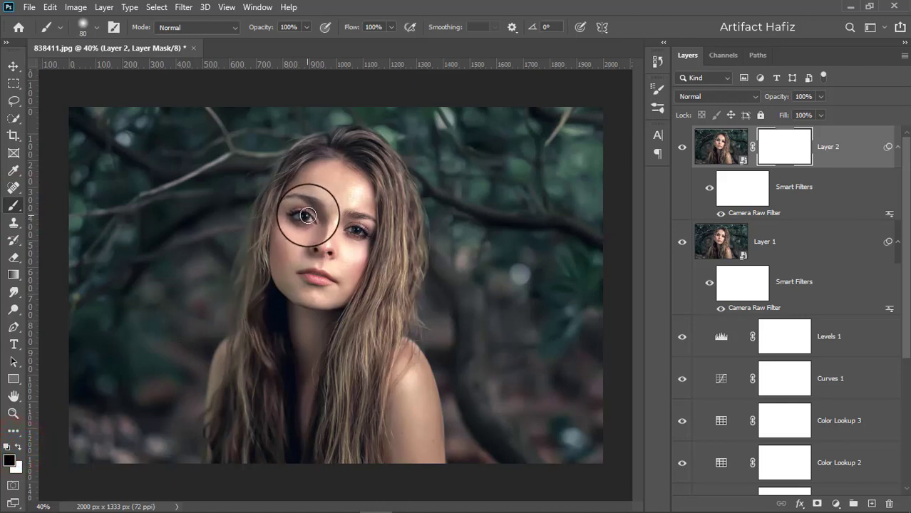
Paint black on Layer 2's mask over both eyes and eyebrows to restore their detail, reducing the brush to size 25.
scroll(308, 214, "up", 5)
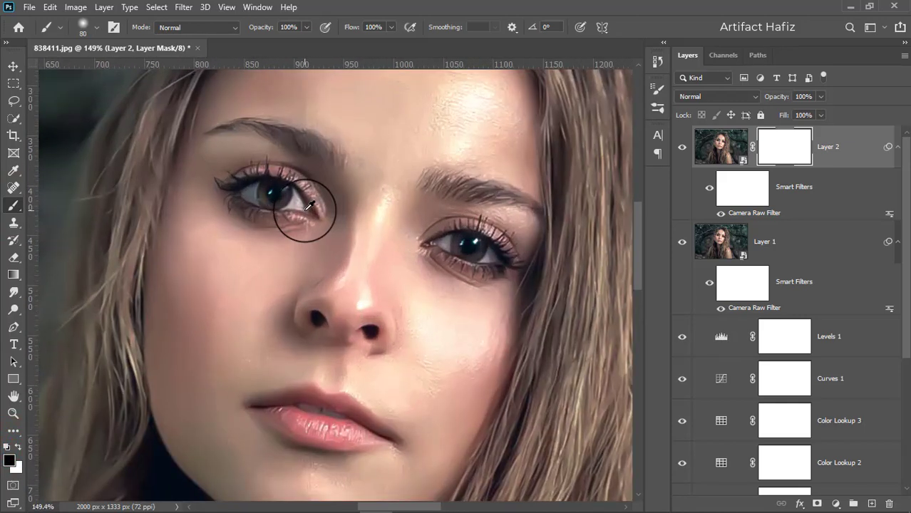
mouse_move(235, 180)
left_mouse_down()
mouse_move(268, 187)
mouse_move(292, 203)
mouse_move(246, 201)
mouse_move(313, 208)
mouse_move(287, 191)
left_mouse_up()
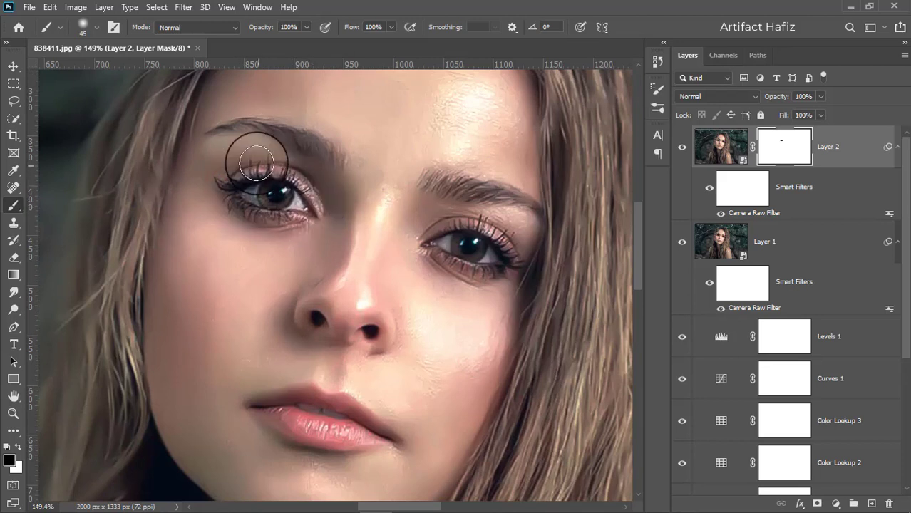
key("bracketleft")
key("bracketleft")
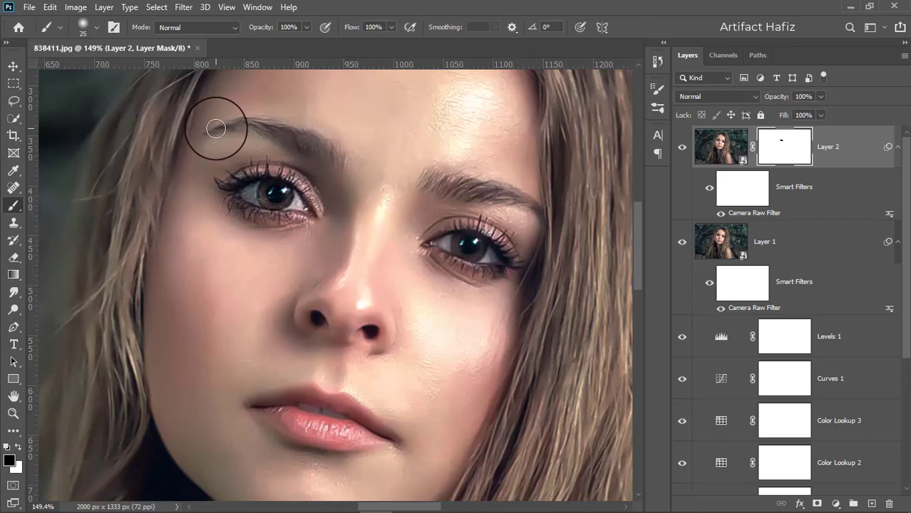
mouse_move(214, 132)
left_mouse_down()
mouse_move(281, 136)
mouse_move(343, 158)
mouse_move(313, 137)
mouse_move(254, 127)
left_mouse_up()
left_click_drag(303, 204, 314, 210)
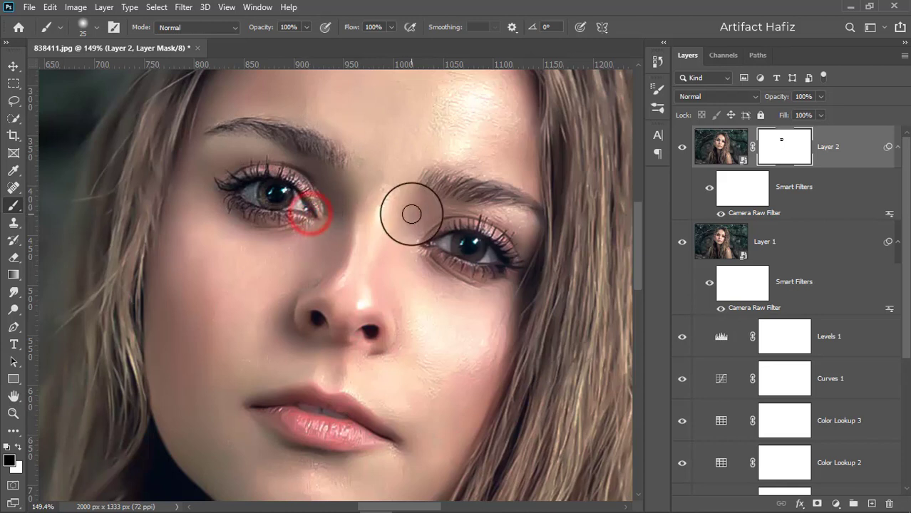
mouse_move(410, 214)
left_mouse_down()
mouse_move(301, 205)
mouse_move(320, 179)
mouse_move(420, 197)
mouse_move(437, 214)
left_mouse_up()
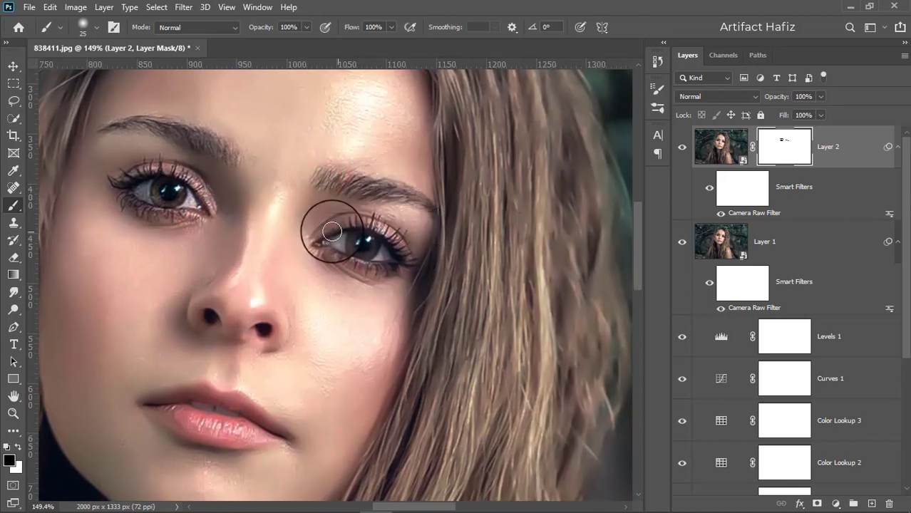
mouse_move(326, 233)
left_mouse_down()
mouse_move(368, 223)
mouse_move(405, 259)
mouse_move(380, 269)
mouse_move(340, 254)
mouse_move(387, 258)
mouse_move(374, 246)
mouse_move(326, 241)
mouse_move(356, 243)
mouse_move(396, 268)
mouse_move(415, 265)
mouse_move(375, 261)
left_mouse_up()
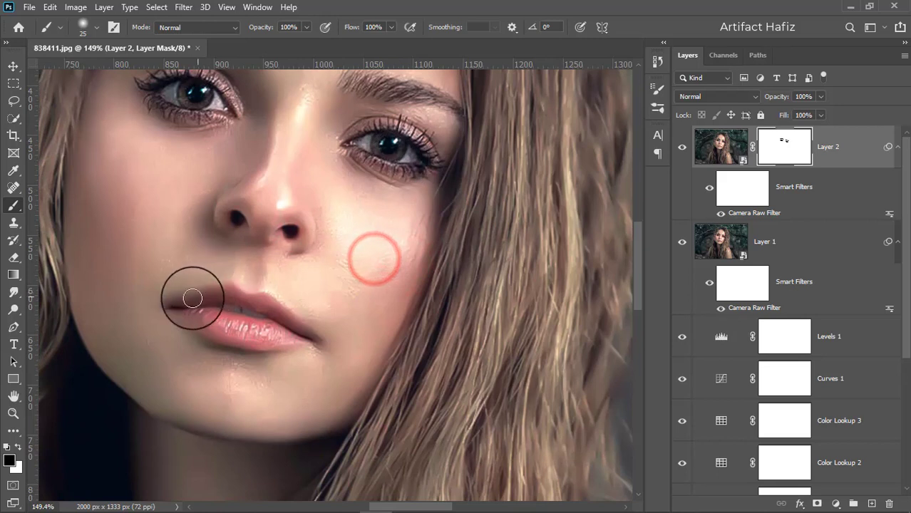
Paint black on Layer 2's mask over the lips, nostrils and nose bridge with the size 25 brush.
mouse_move(179, 302)
left_mouse_down()
mouse_move(252, 298)
mouse_move(301, 332)
mouse_move(244, 335)
mouse_move(183, 316)
left_mouse_up()
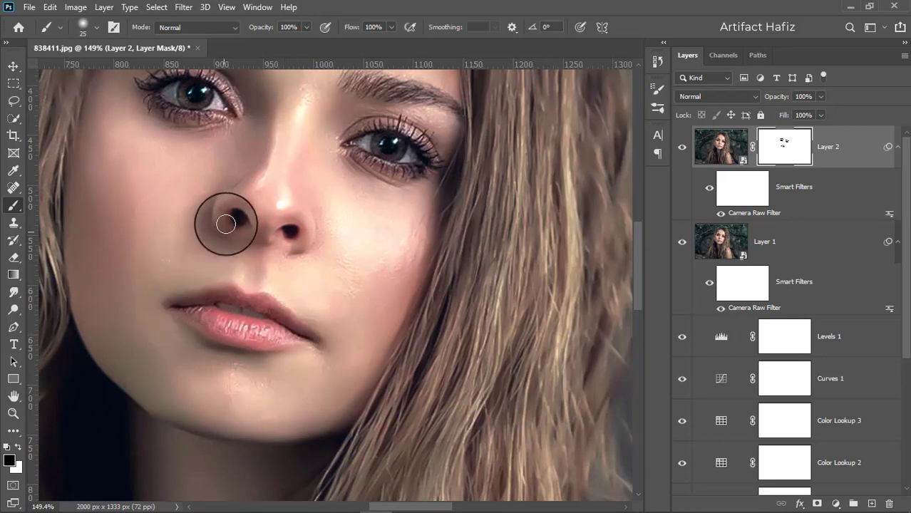
mouse_move(220, 198)
left_mouse_down()
mouse_move(212, 224)
mouse_move(283, 246)
mouse_move(307, 241)
mouse_move(307, 233)
left_mouse_up()
mouse_move(283, 120)
left_mouse_down()
mouse_move(261, 212)
mouse_move(265, 171)
mouse_move(291, 116)
mouse_move(273, 207)
mouse_move(281, 130)
mouse_move(264, 198)
mouse_move(288, 170)
mouse_move(284, 197)
left_mouse_up()
Enlarge the brush to size 80 and mask the noise reduction off the hair at the crown and on the picture's right side.
scroll(285, 197, "down", 2)
scroll(284, 197, "down", 1)
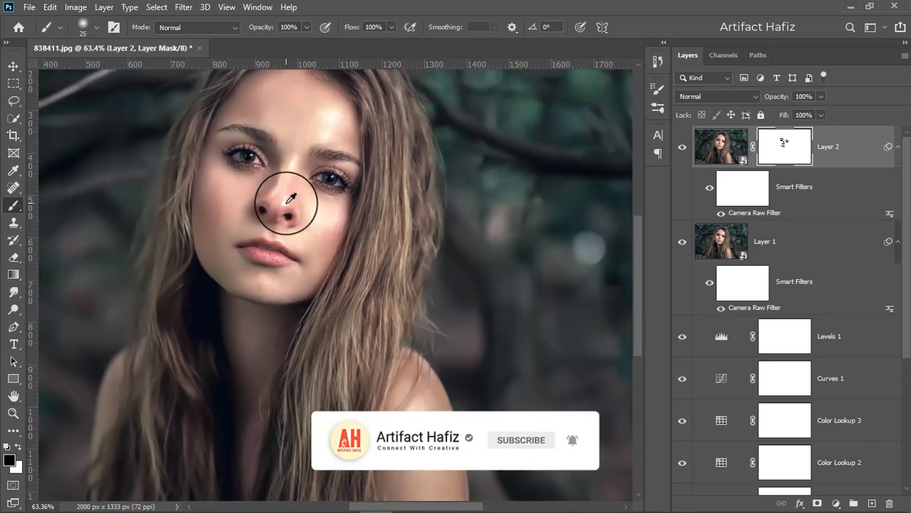
left_click_drag(326, 172, 340, 305)
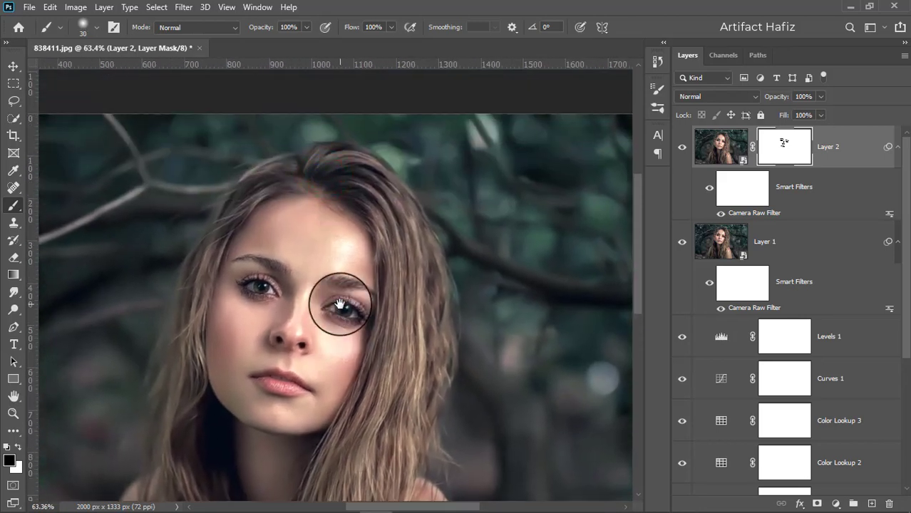
key("bracketright")
mouse_move(325, 165)
left_mouse_down()
mouse_move(379, 187)
mouse_move(311, 161)
mouse_move(375, 191)
mouse_move(338, 158)
mouse_move(386, 191)
mouse_move(395, 254)
left_mouse_up()
left_click_drag(377, 215, 391, 280)
mouse_move(390, 238)
left_mouse_down()
mouse_move(395, 375)
mouse_move(386, 418)
left_mouse_up()
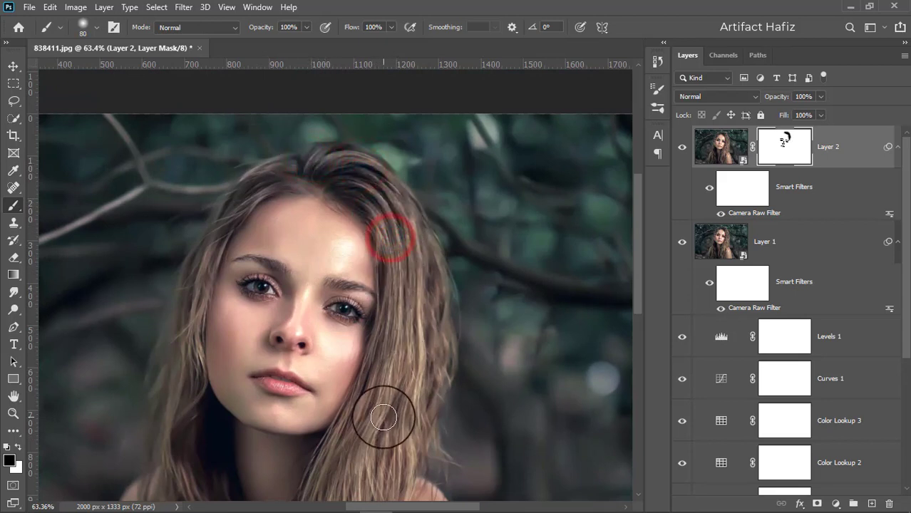
left_click_drag(385, 381, 394, 291)
mouse_move(392, 295)
left_mouse_down()
mouse_move(356, 381)
mouse_move(310, 401)
left_mouse_up()
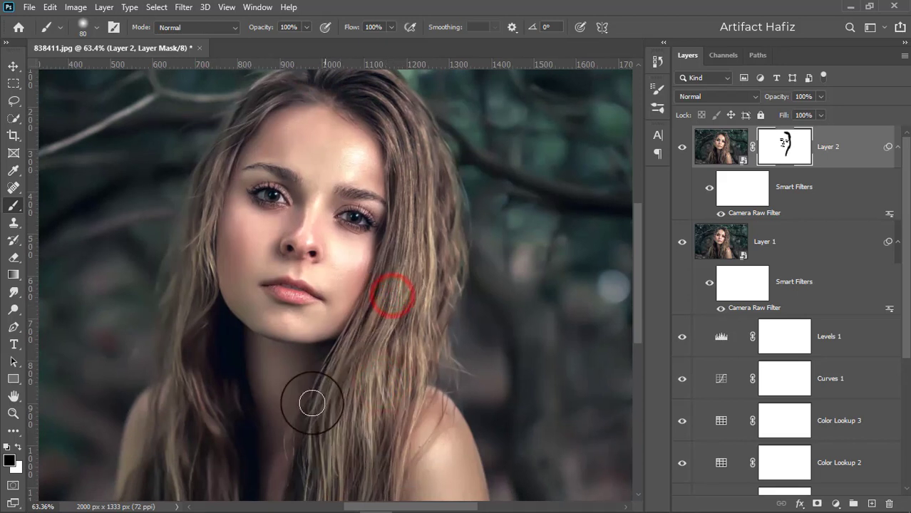
Paint black on Layer 2's mask over the hair on the picture's left side, from the forehead down to the ends.
mouse_move(260, 91)
left_mouse_down()
mouse_move(214, 157)
mouse_move(193, 285)
left_mouse_up()
mouse_move(204, 184)
left_mouse_down()
mouse_move(184, 345)
mouse_move(175, 211)
mouse_move(194, 359)
left_mouse_up()
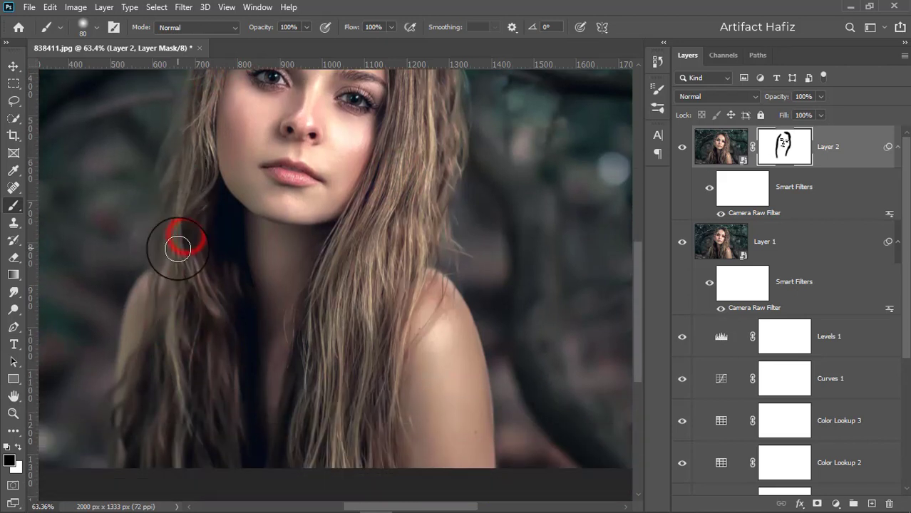
mouse_move(179, 253)
left_mouse_down()
mouse_move(212, 363)
mouse_move(201, 385)
left_mouse_up()
left_click_drag(215, 293, 203, 443)
left_click_drag(173, 351, 196, 485)
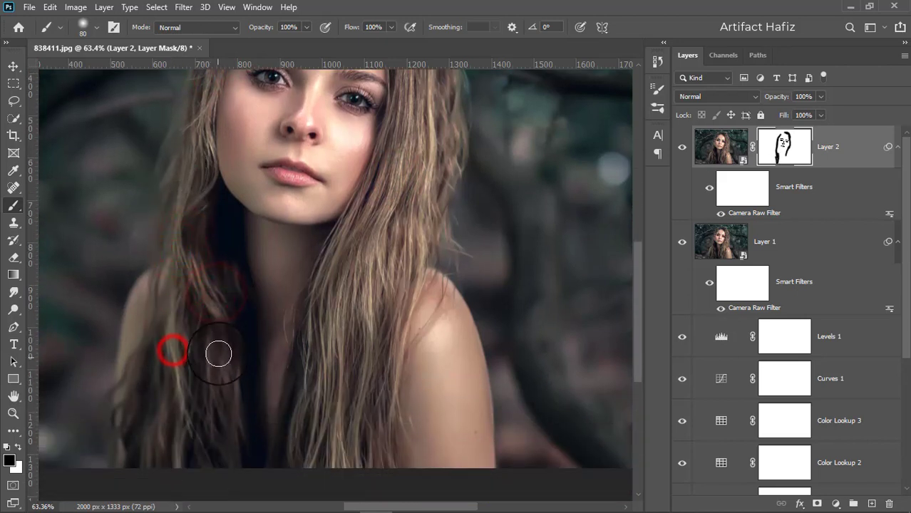
left_click_drag(171, 288, 173, 355)
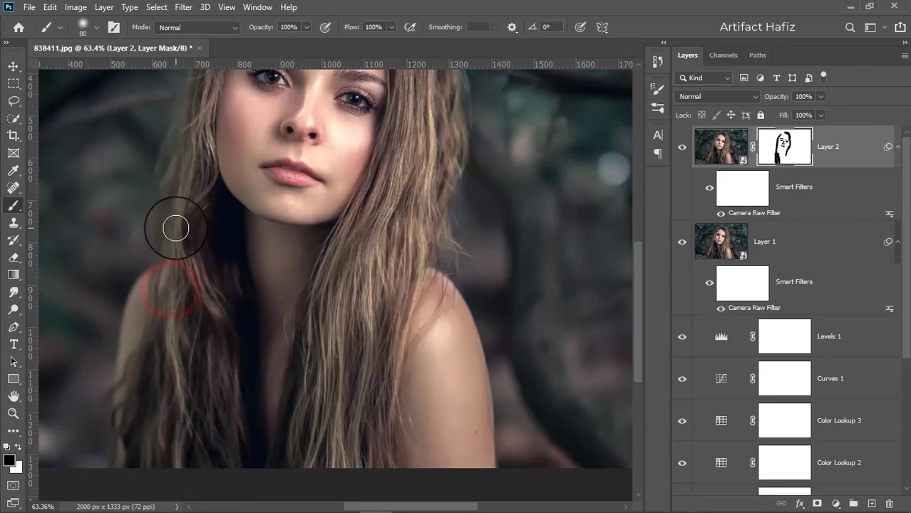
left_click_drag(176, 227, 170, 265)
mouse_move(183, 152)
left_mouse_down()
mouse_move(169, 278)
mouse_move(182, 220)
mouse_move(180, 371)
left_mouse_up()
left_click_drag(210, 179, 189, 362)
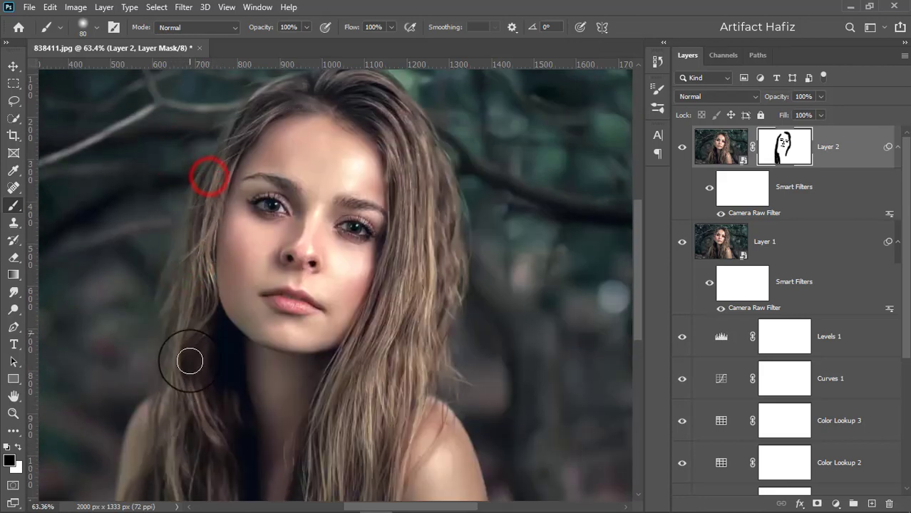
mouse_move(241, 131)
left_mouse_down()
mouse_move(220, 197)
mouse_move(275, 152)
mouse_move(343, 167)
mouse_move(386, 209)
mouse_move(397, 254)
left_mouse_up()
Compare the finished grade with the original photo by repeatedly isolating the Background layer and restoring all layers.
scroll(396, 255, "down", 2)
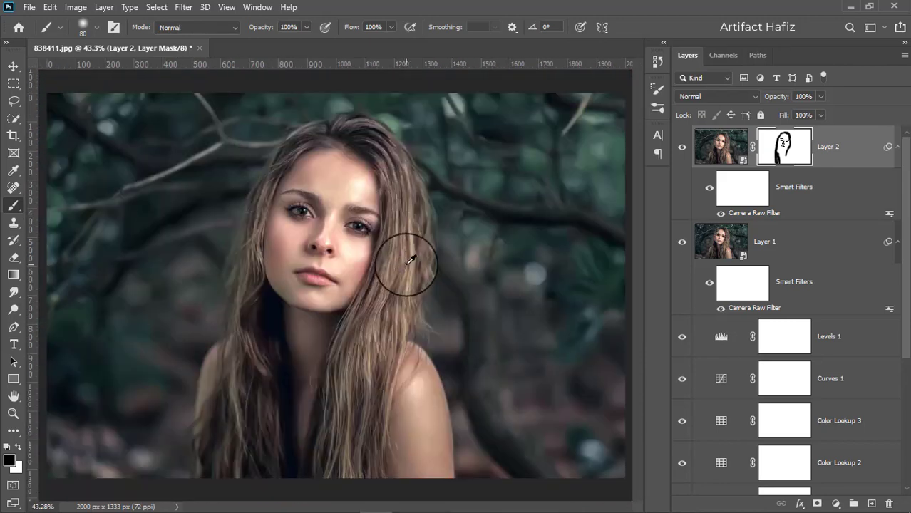
scroll(315, 260, "down", 1)
scroll(385, 240, "up", 1)
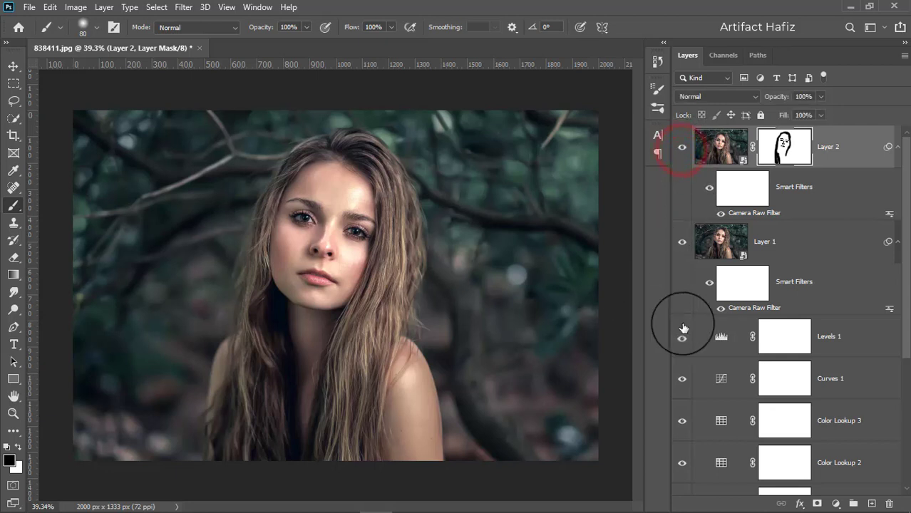
scroll(701, 326, "down", 3)
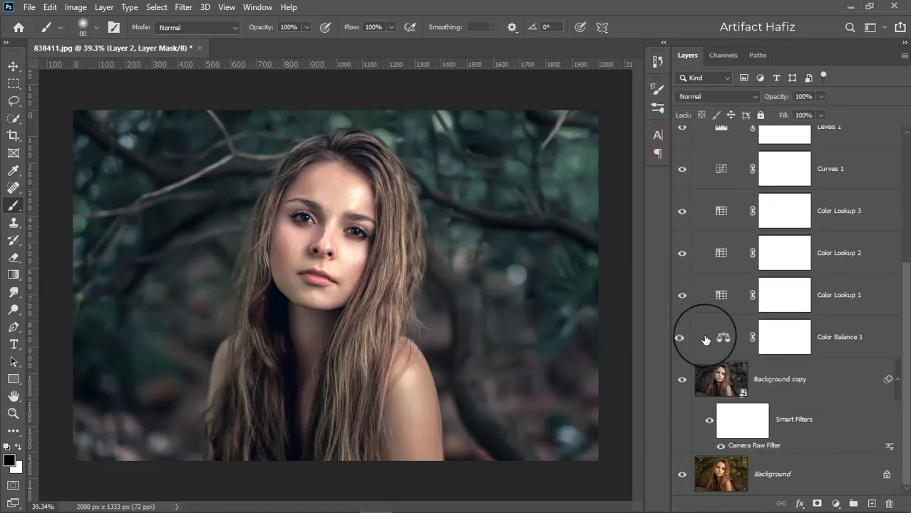
key("alt")
left_click(683, 477, "alt")
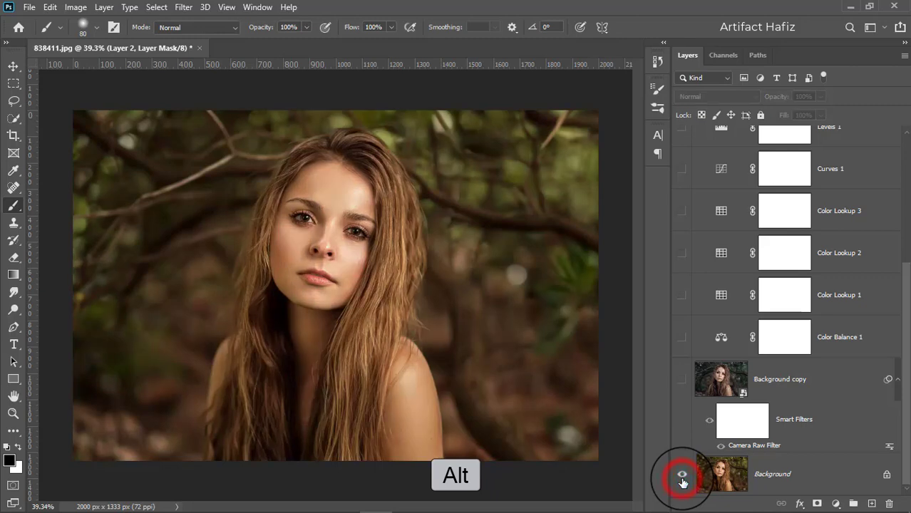
left_click(682, 482, "alt")
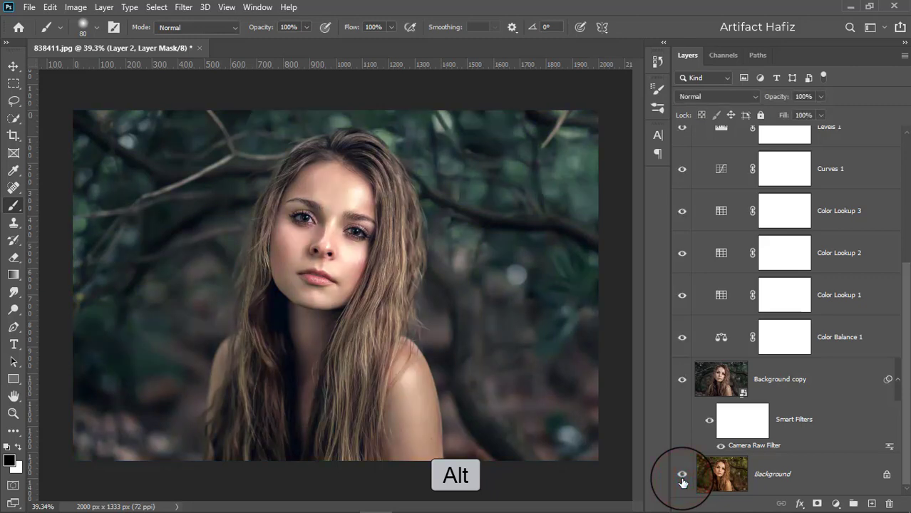
left_click(682, 481, "alt")
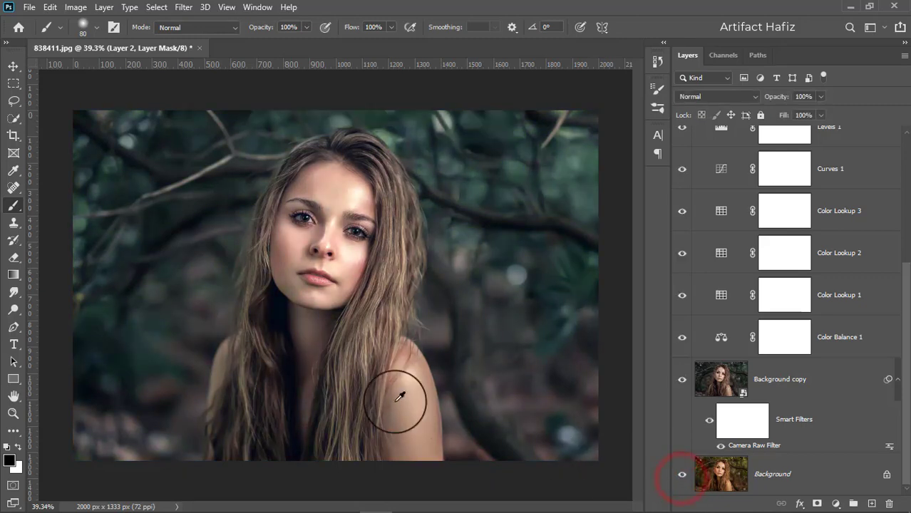
scroll(358, 380, "up", 1)
left_click(682, 478, "alt")
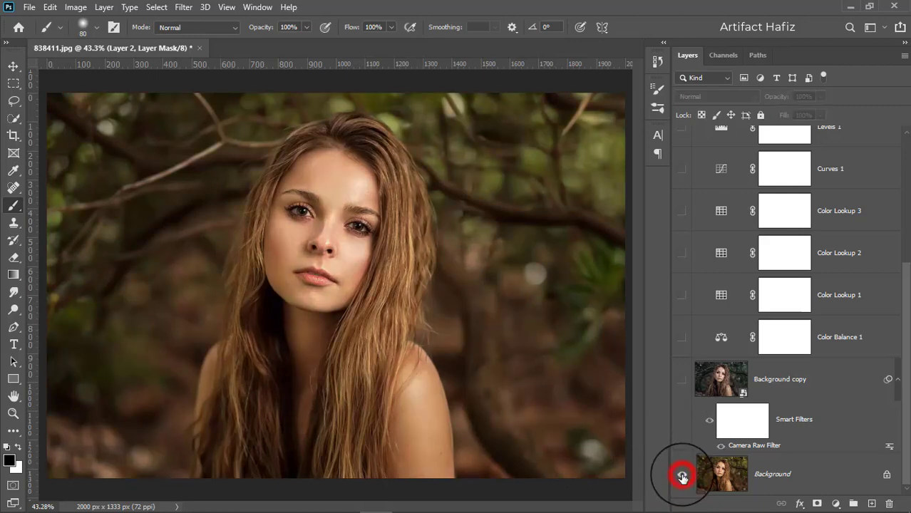
left_click(683, 478, "alt")
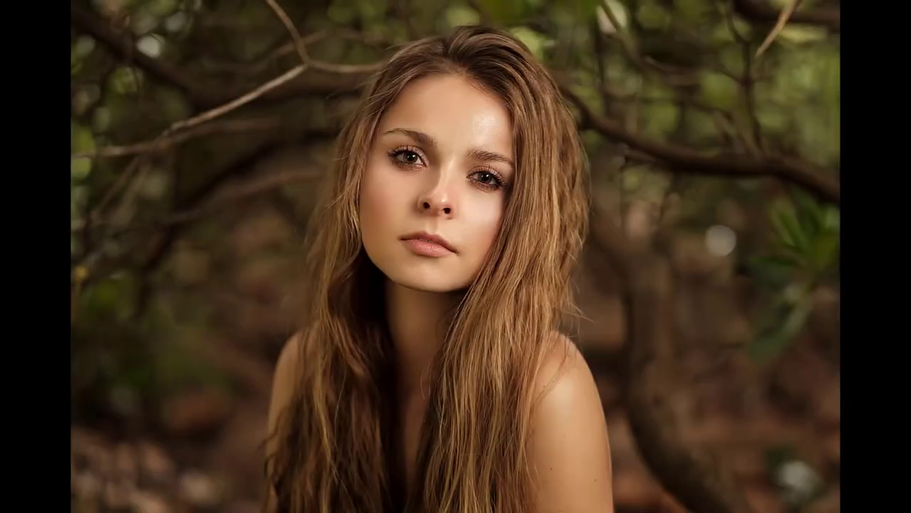